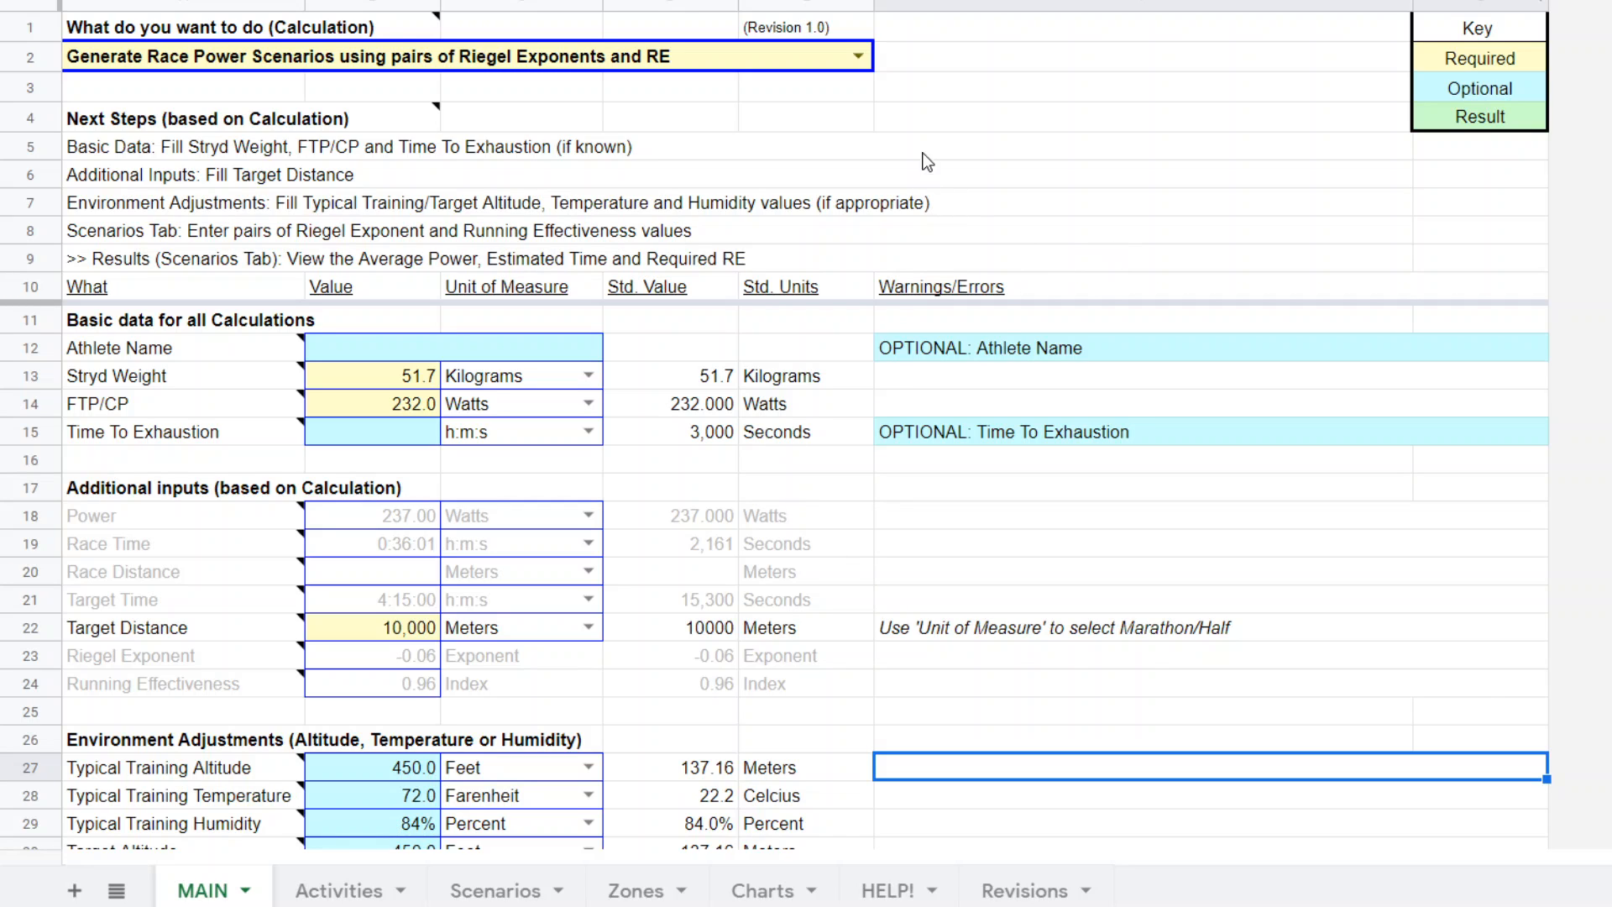
Select "Generate Race Power Scenarios using pairs of Riegel Exponents and RE" as the calculation to perform.
left_click(858, 58)
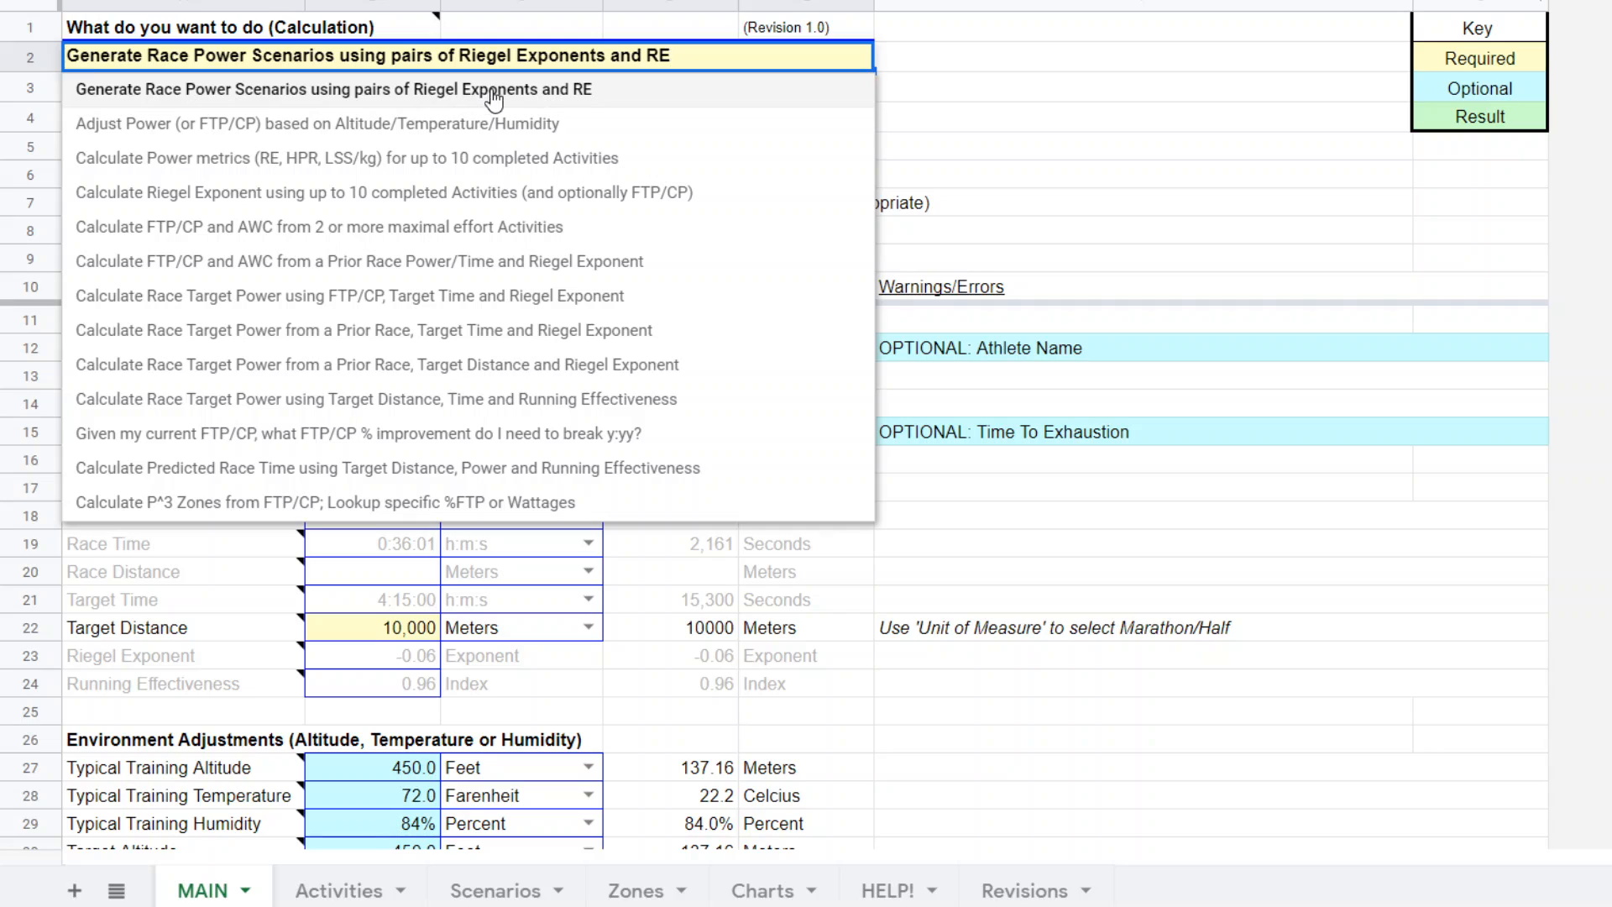
left_click(671, 102)
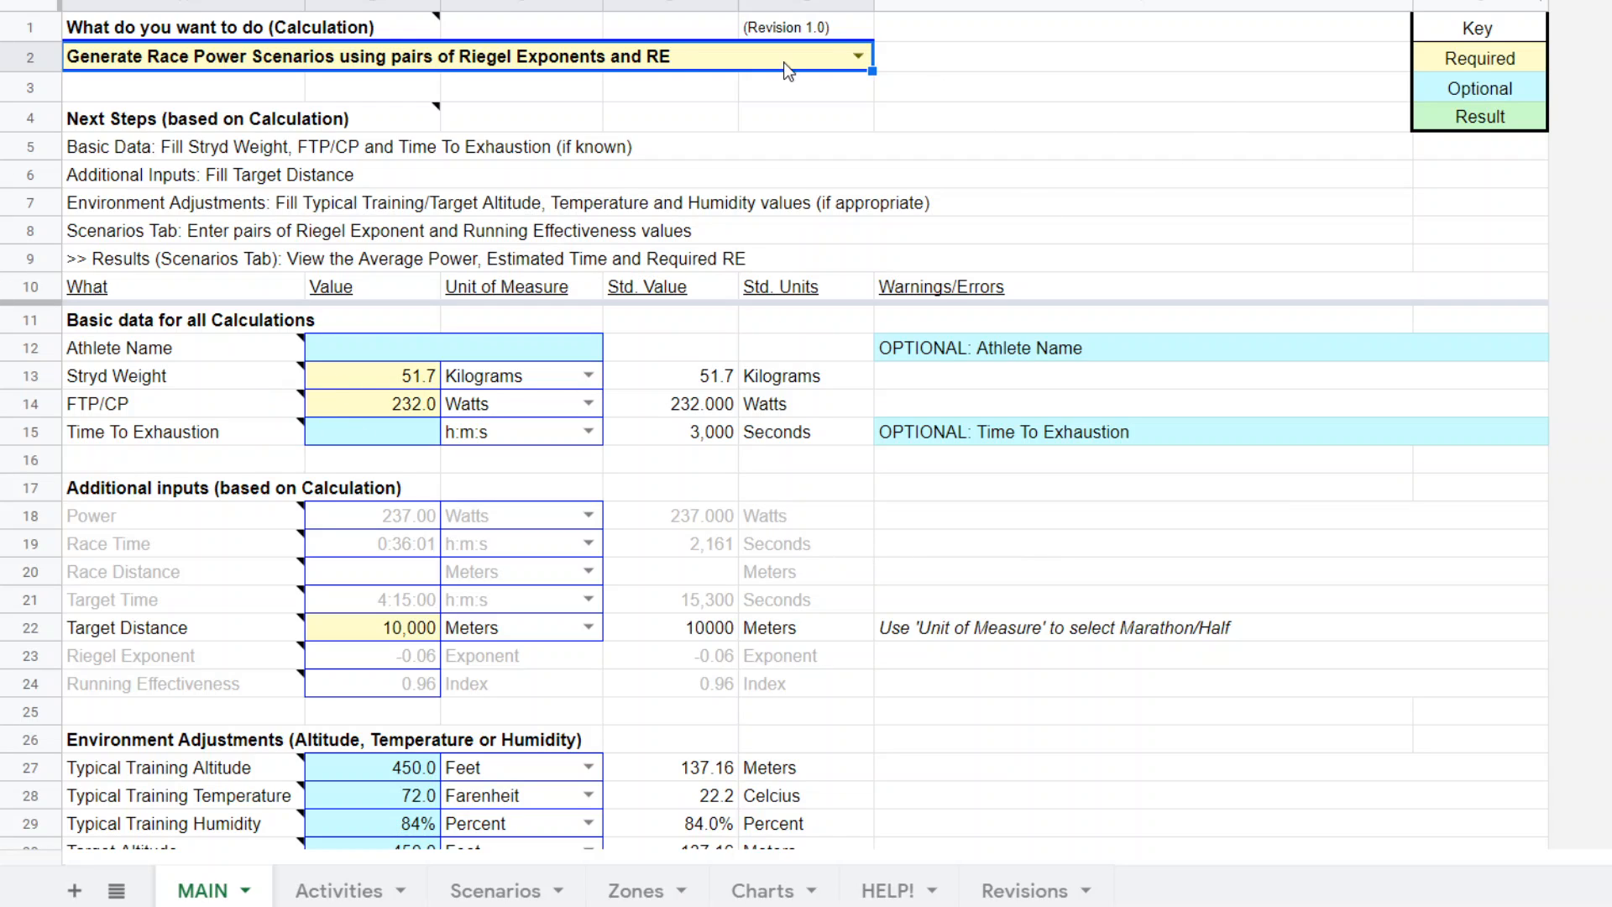
left_click(858, 59)
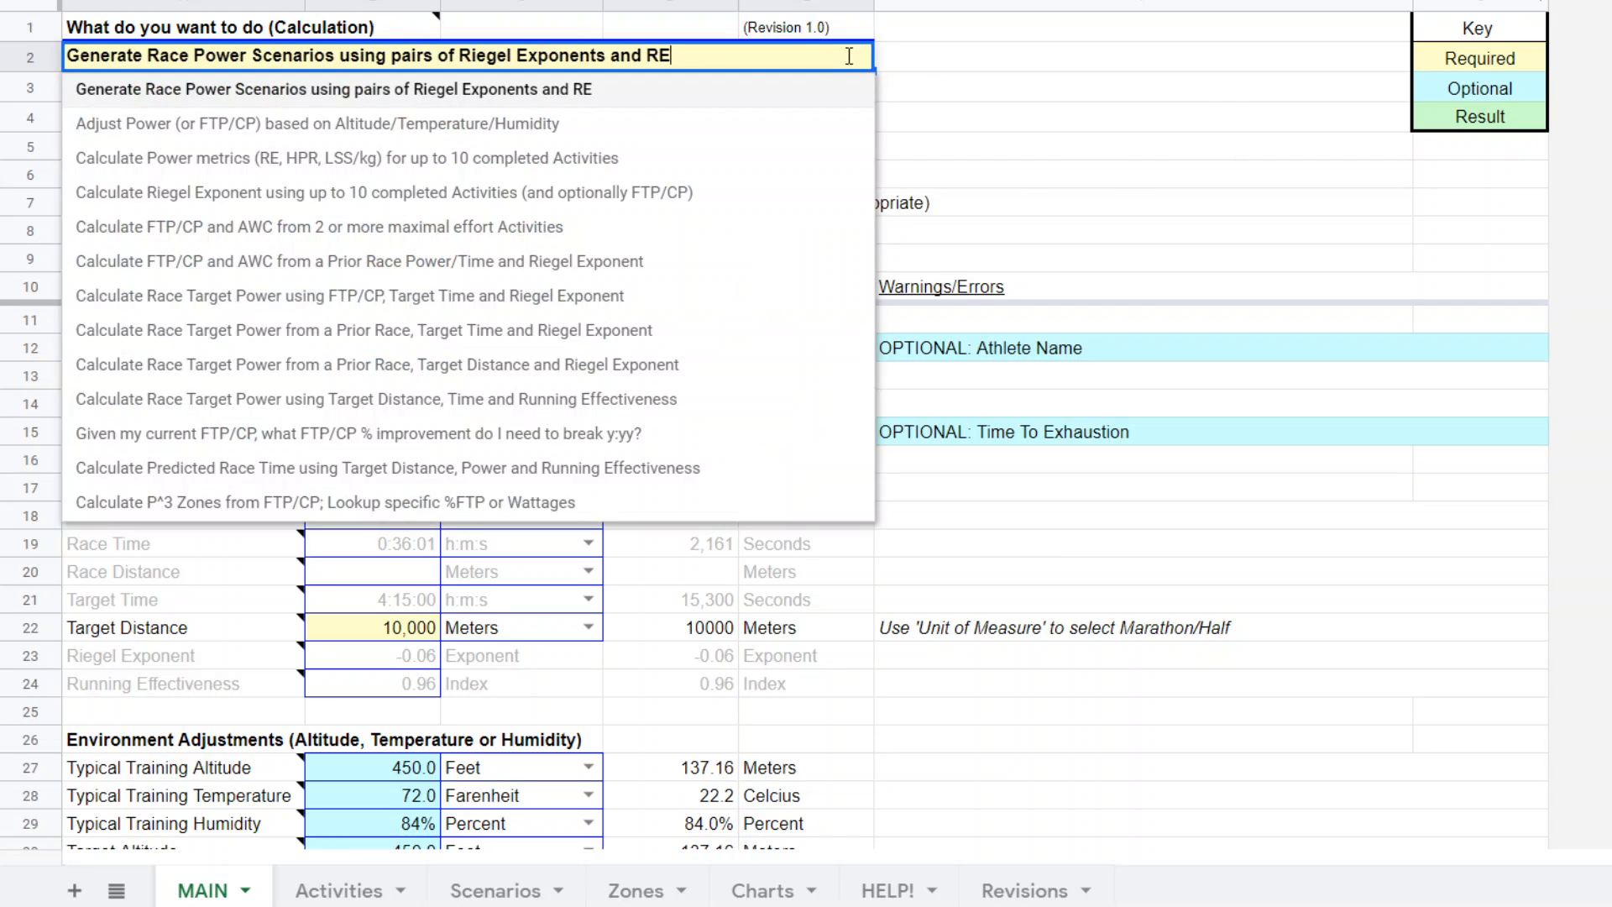
left_click(563, 91)
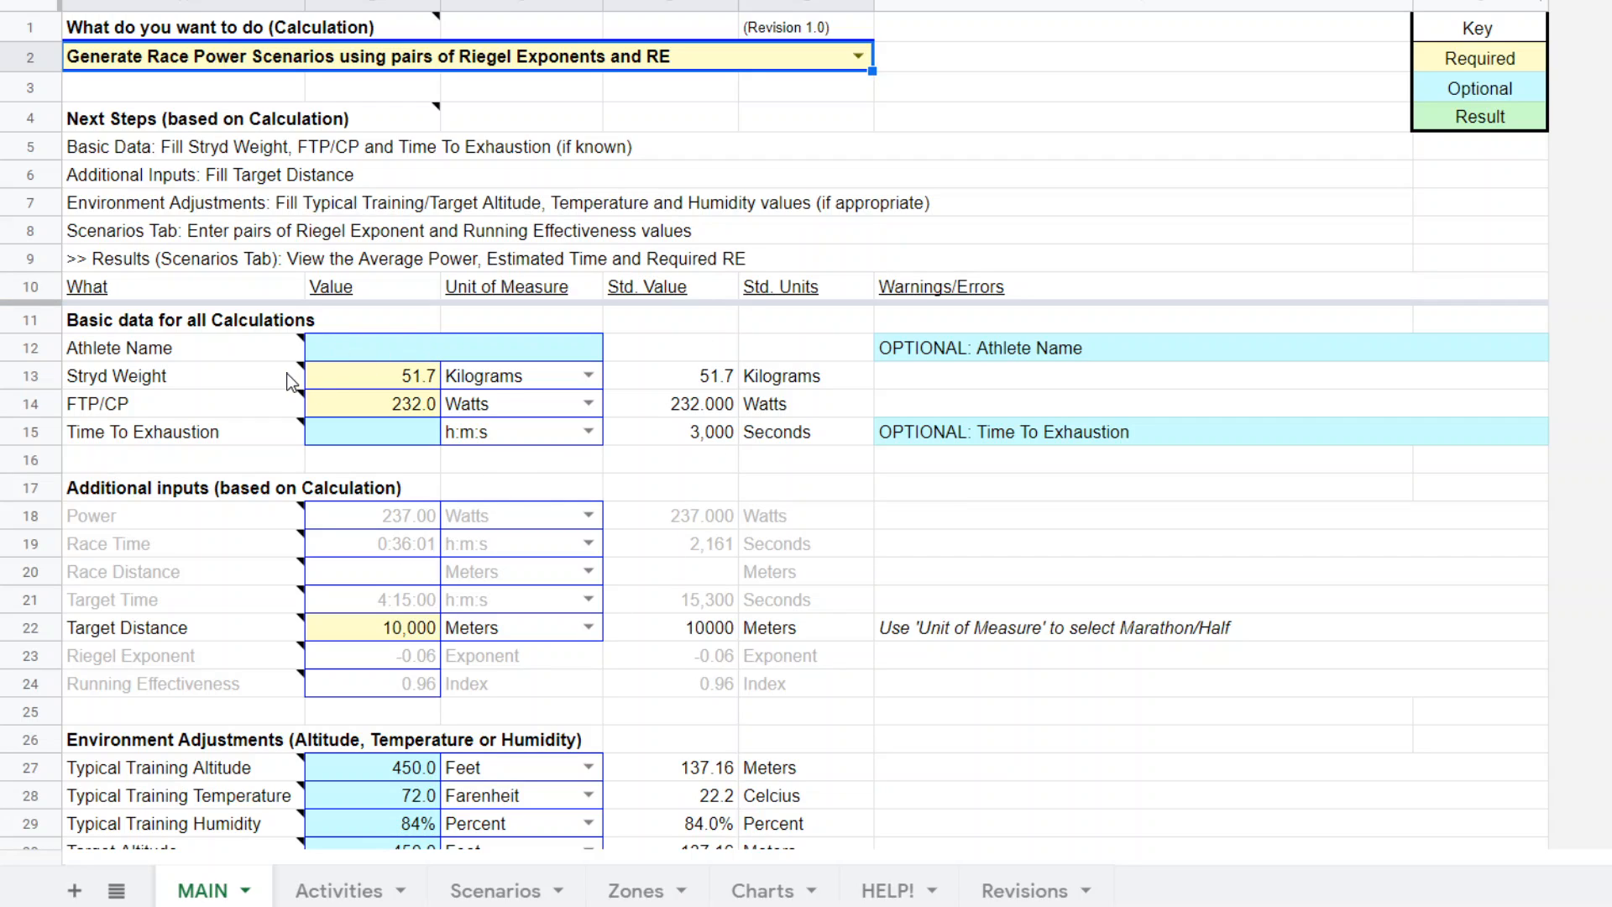
Review the required inputs on the MAIN sheet and compare them with the reference data and scenario table on the Scenarios sheet.
mouse_move(285, 387)
left_click(1038, 210)
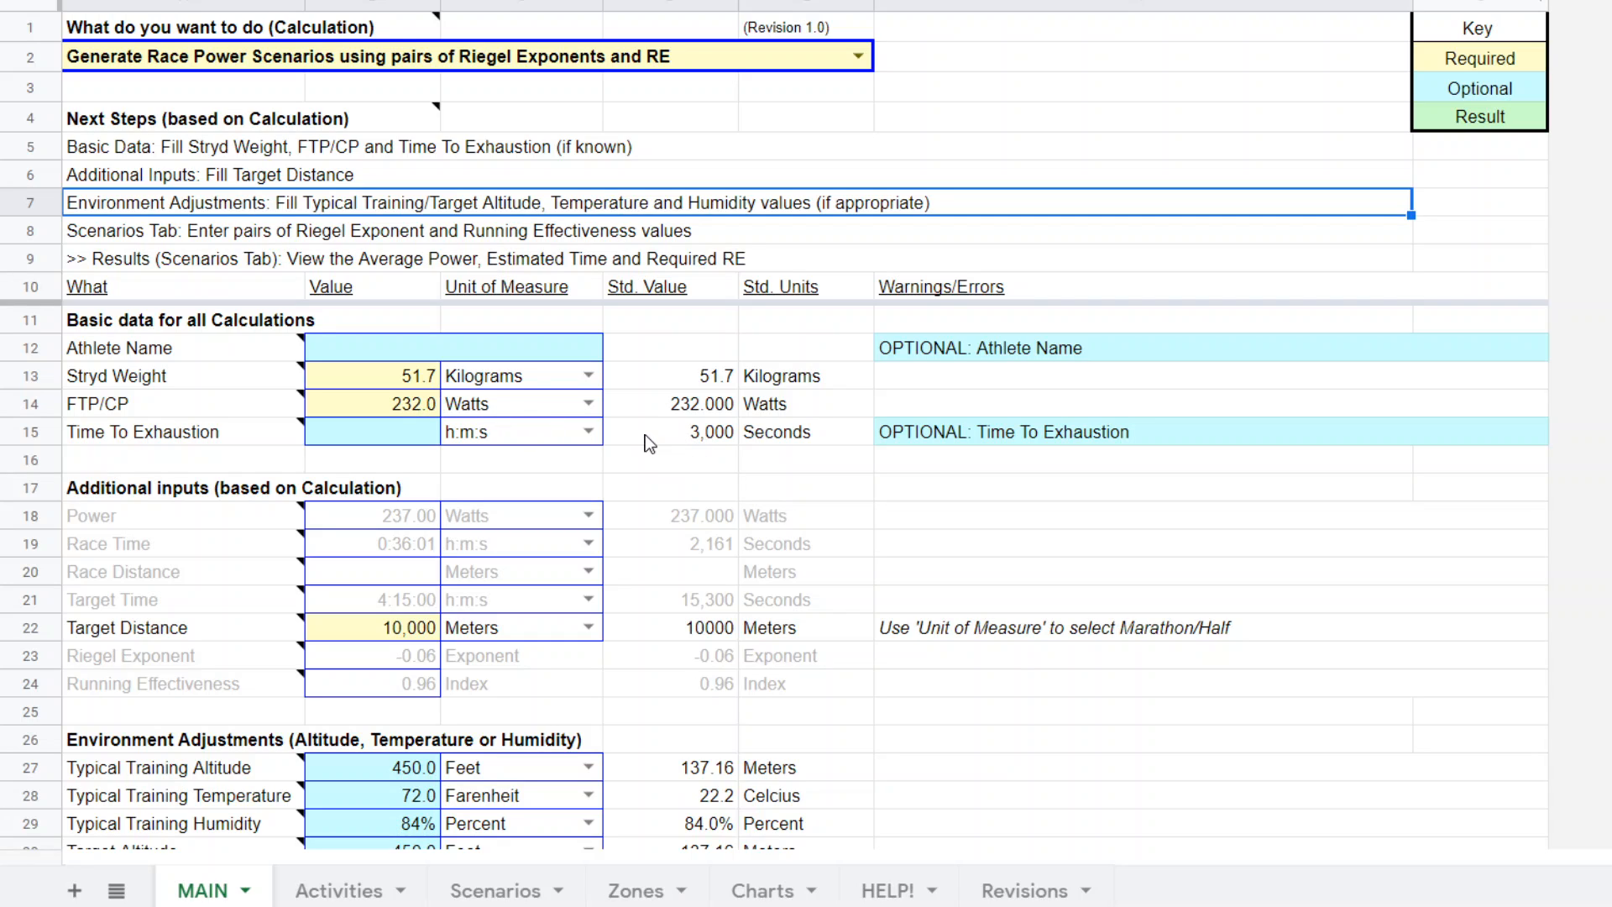
mouse_move(128, 411)
left_click(508, 893)
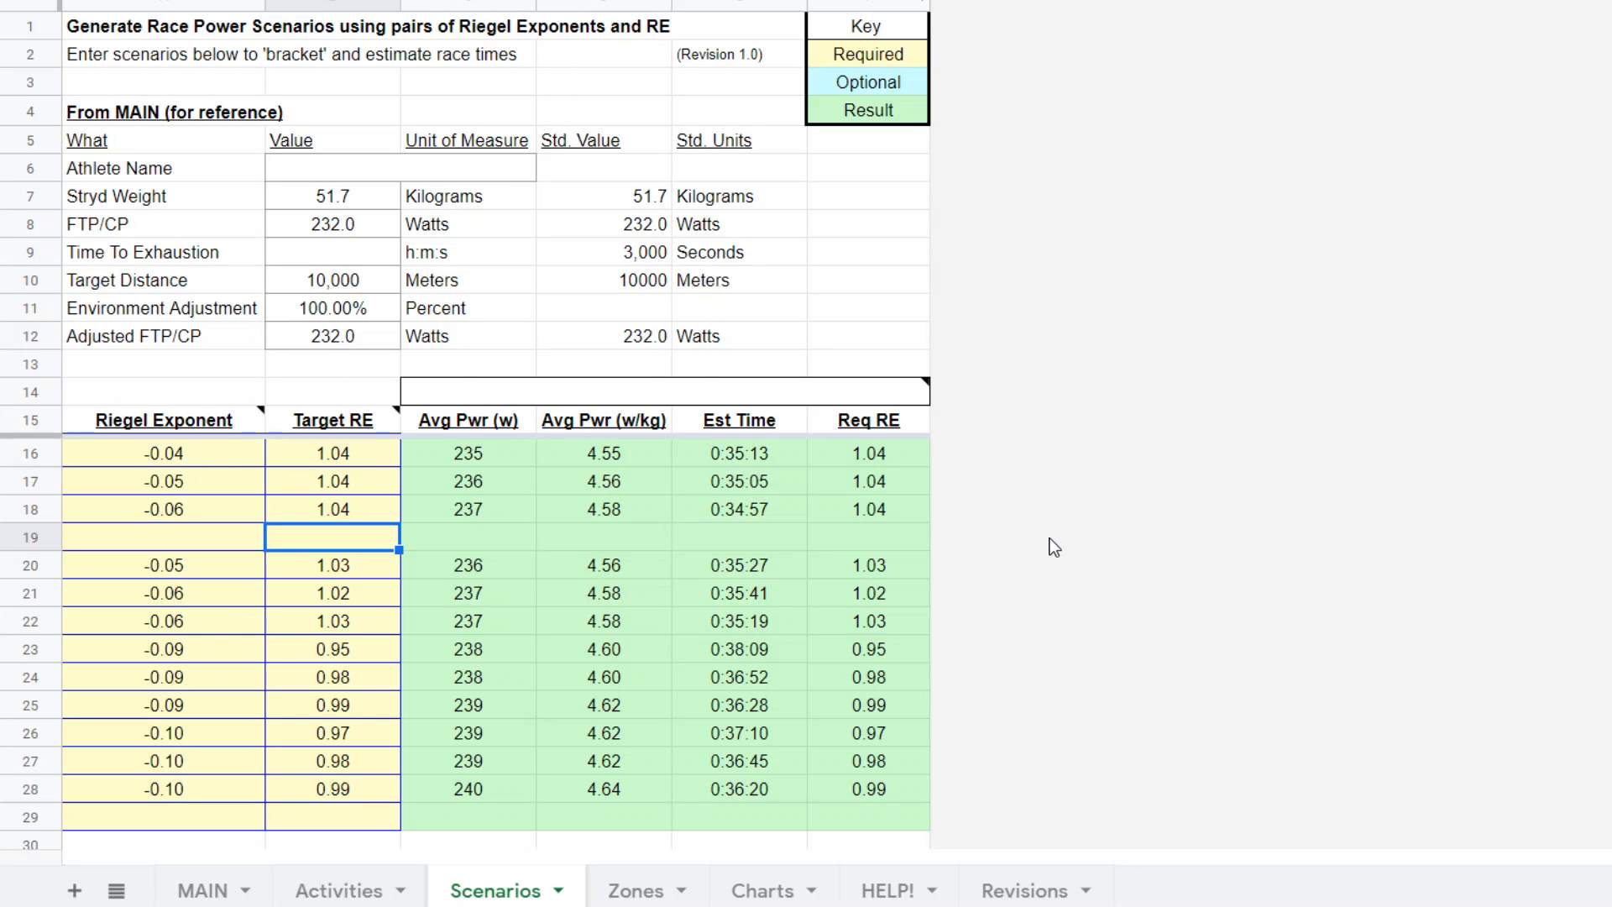
left_click(210, 891)
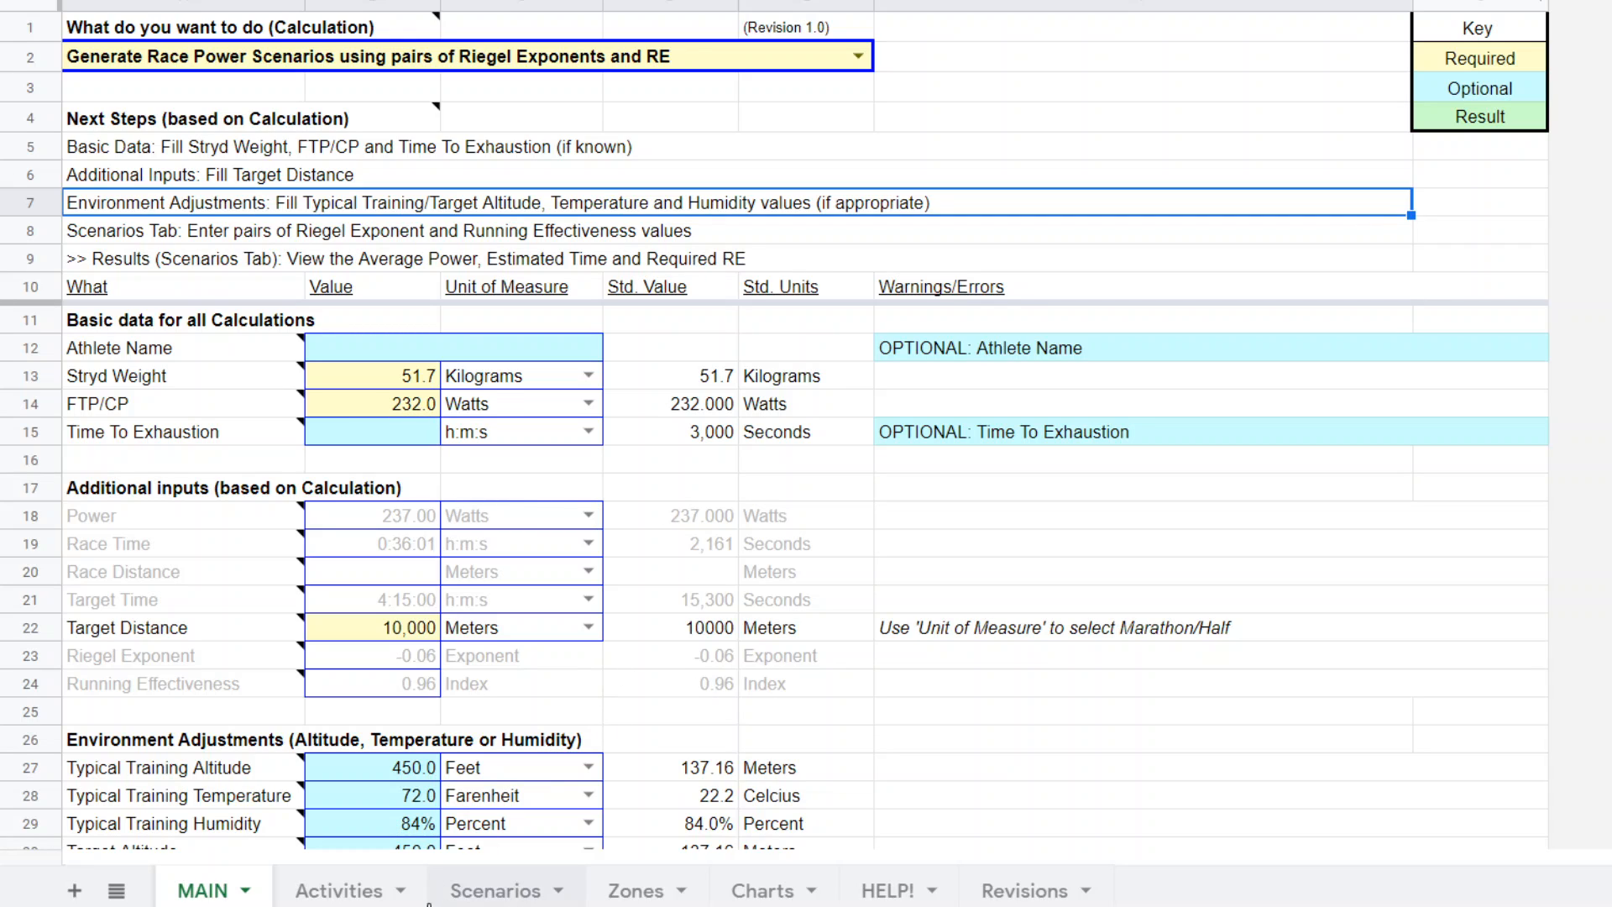
left_click(495, 891)
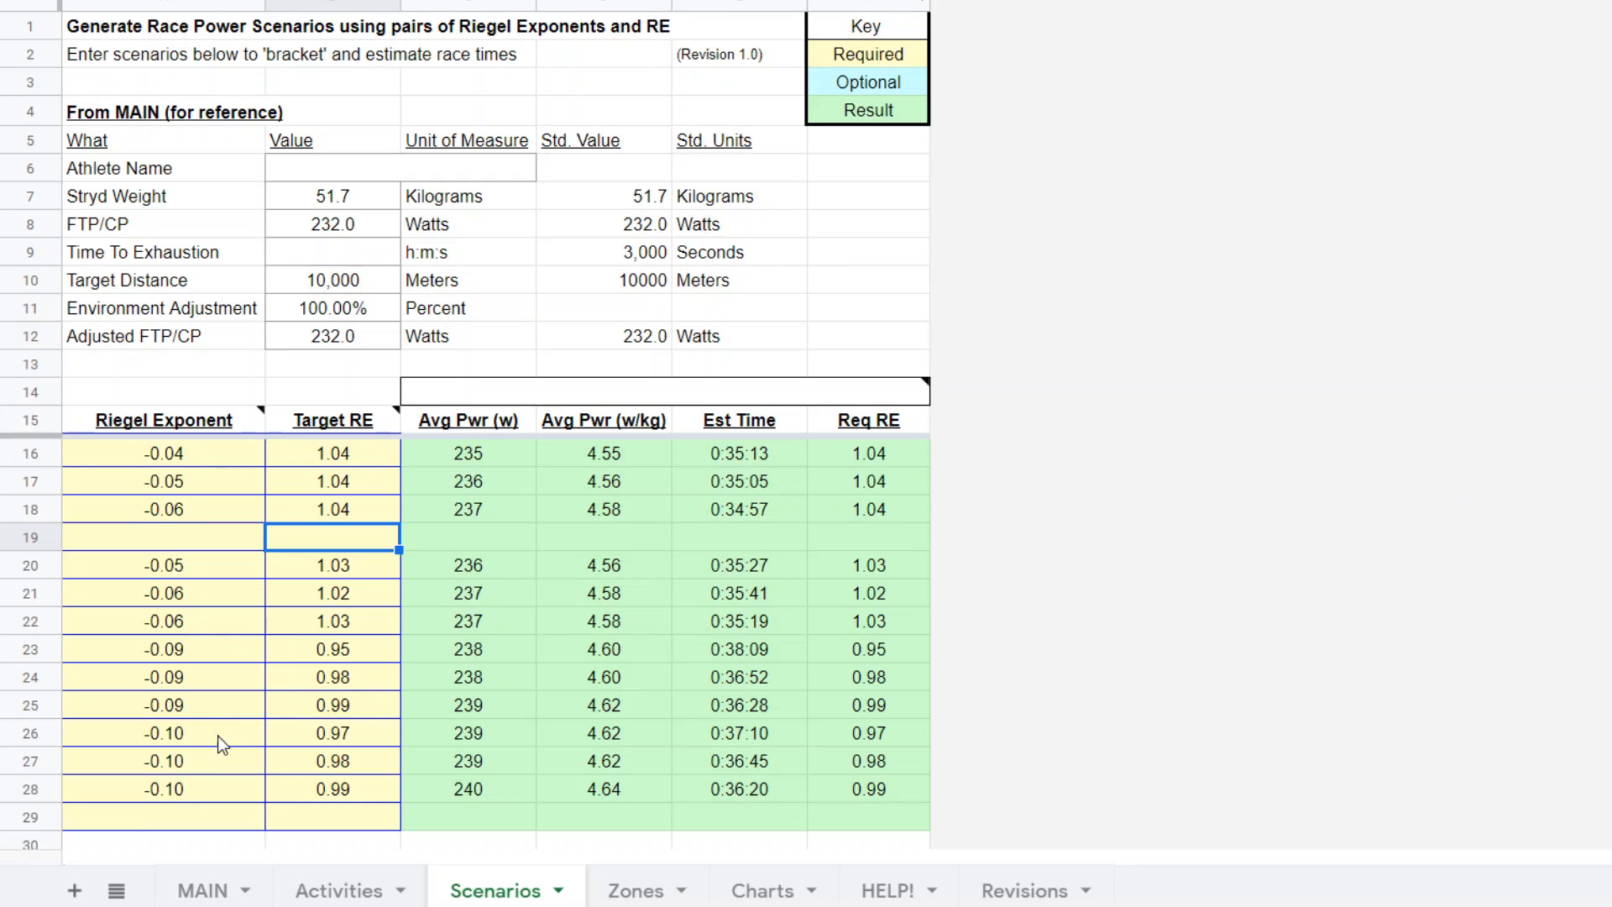
left_click(204, 891)
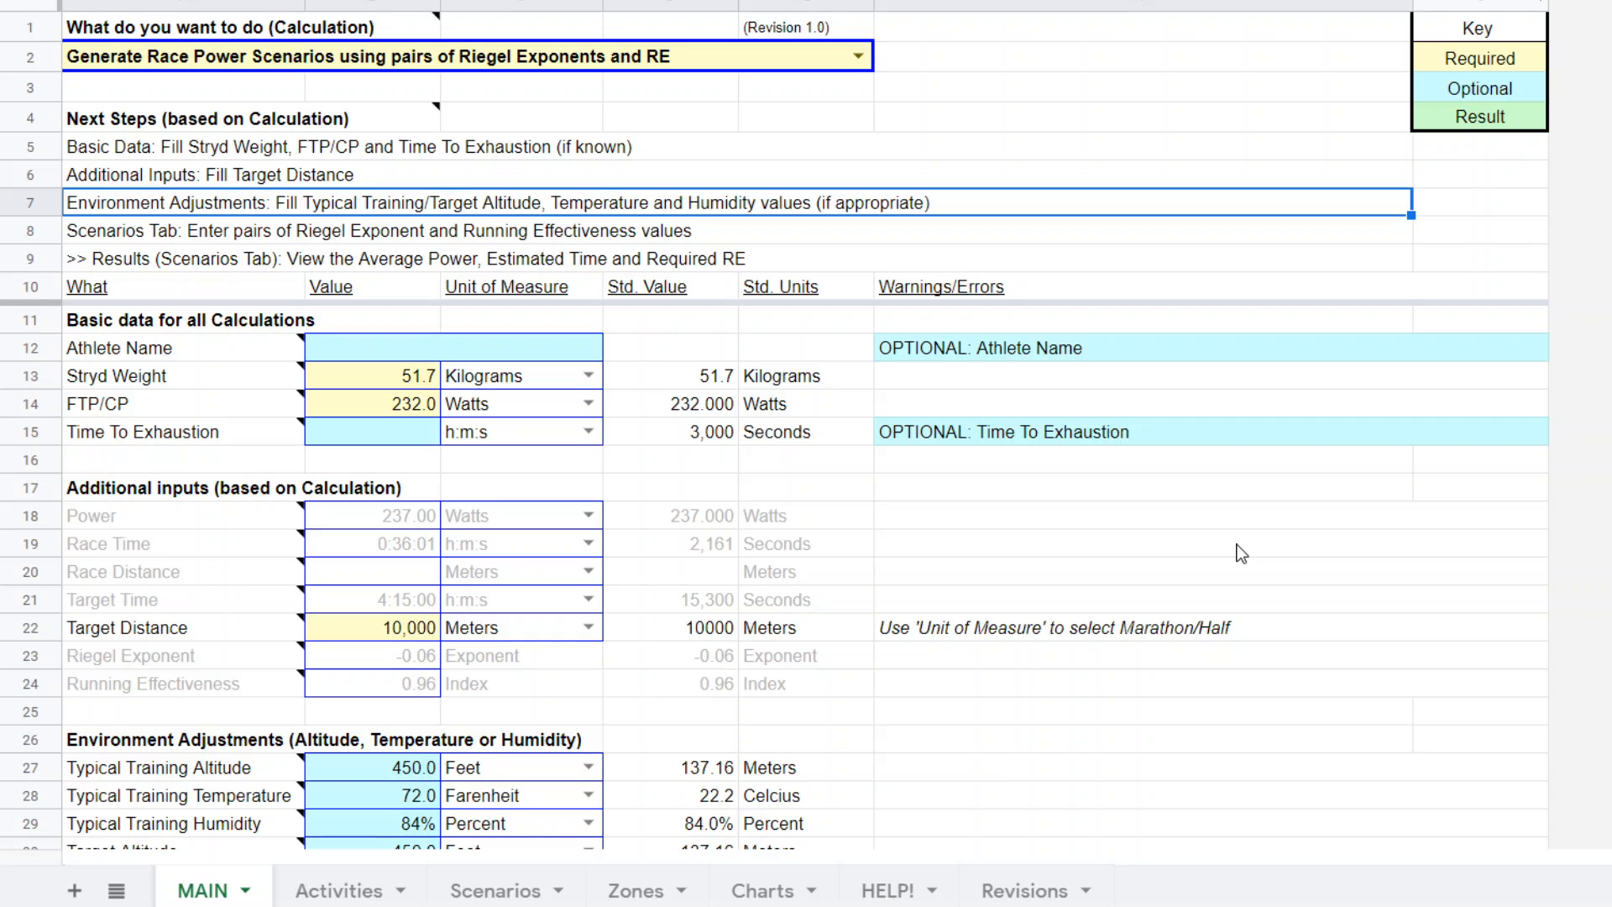
Set the FTP/CP value in the basic data to 292 watts.
mouse_move(155, 426)
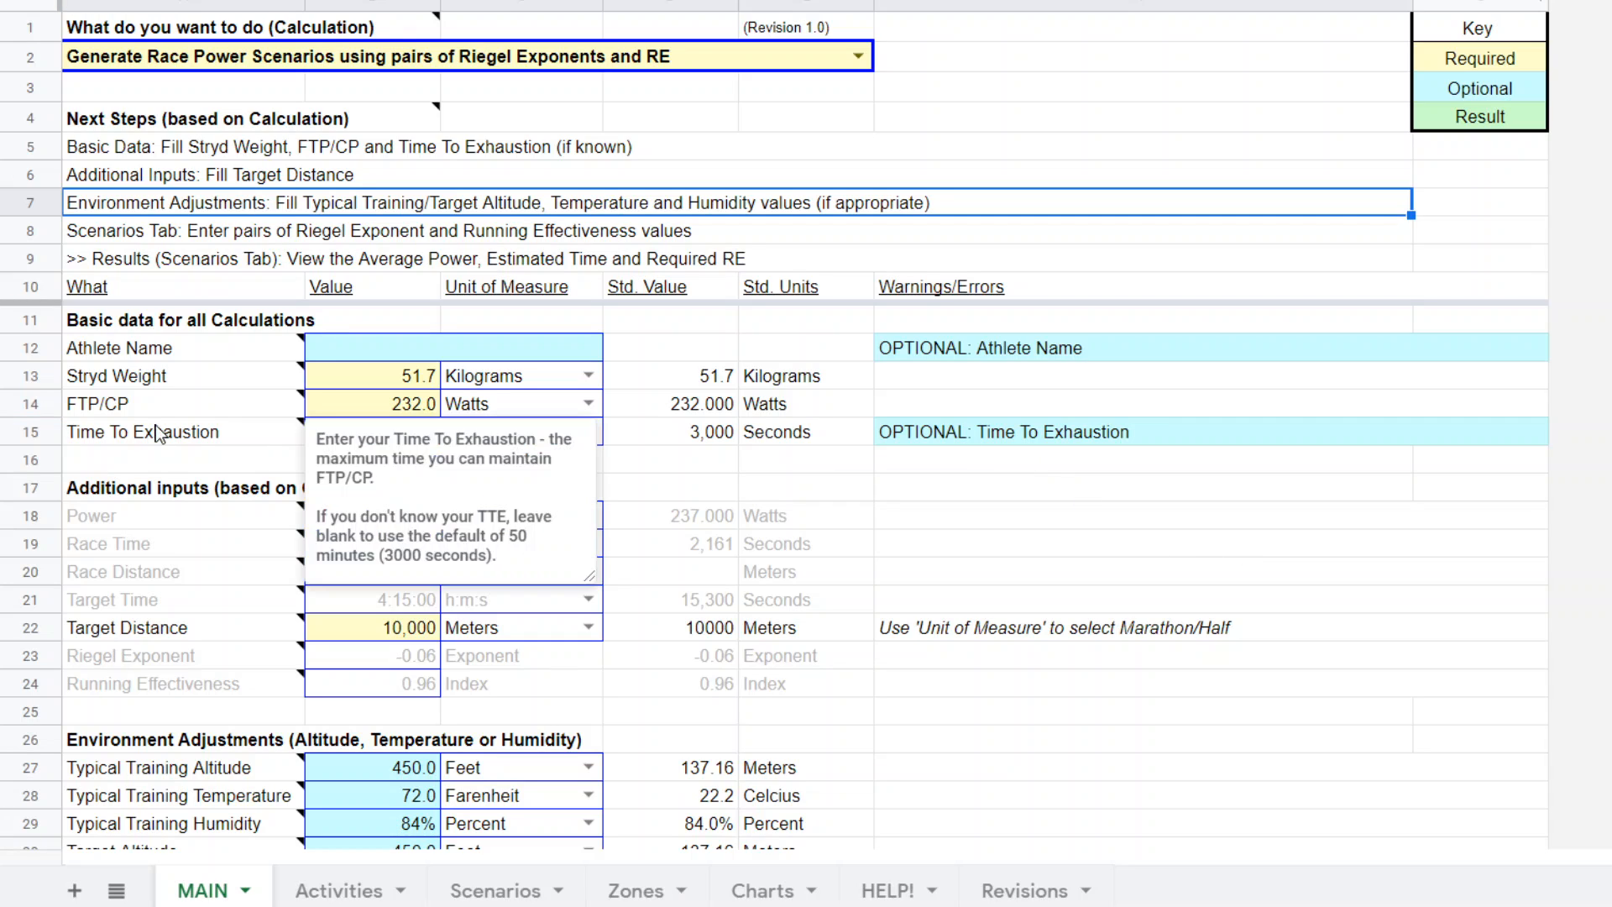
left_click(405, 406)
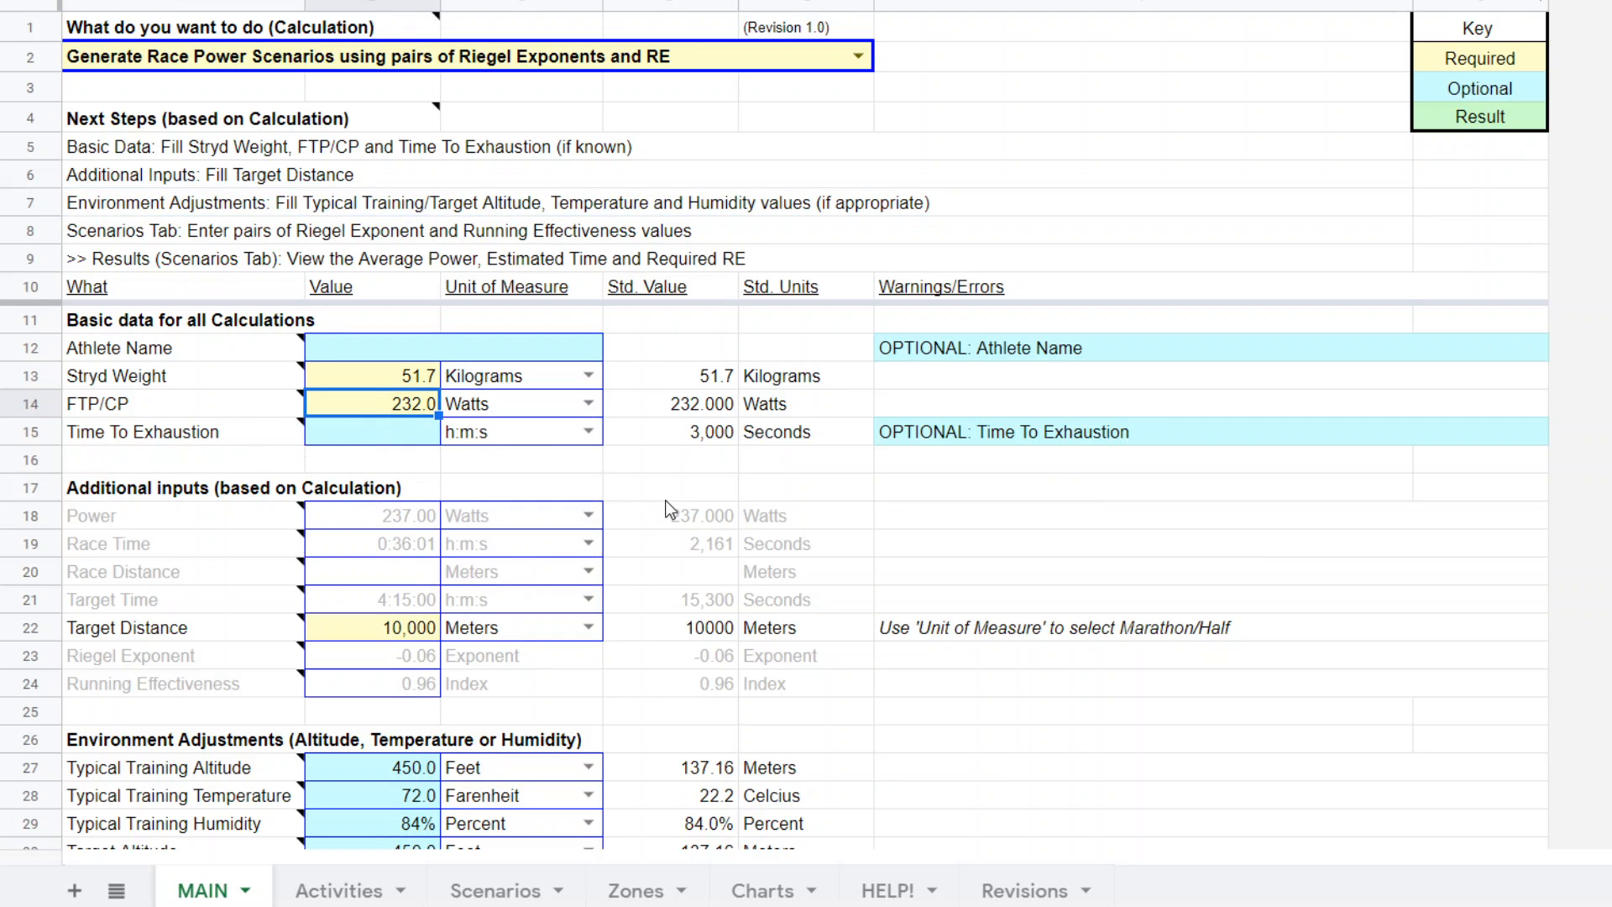
type("2")
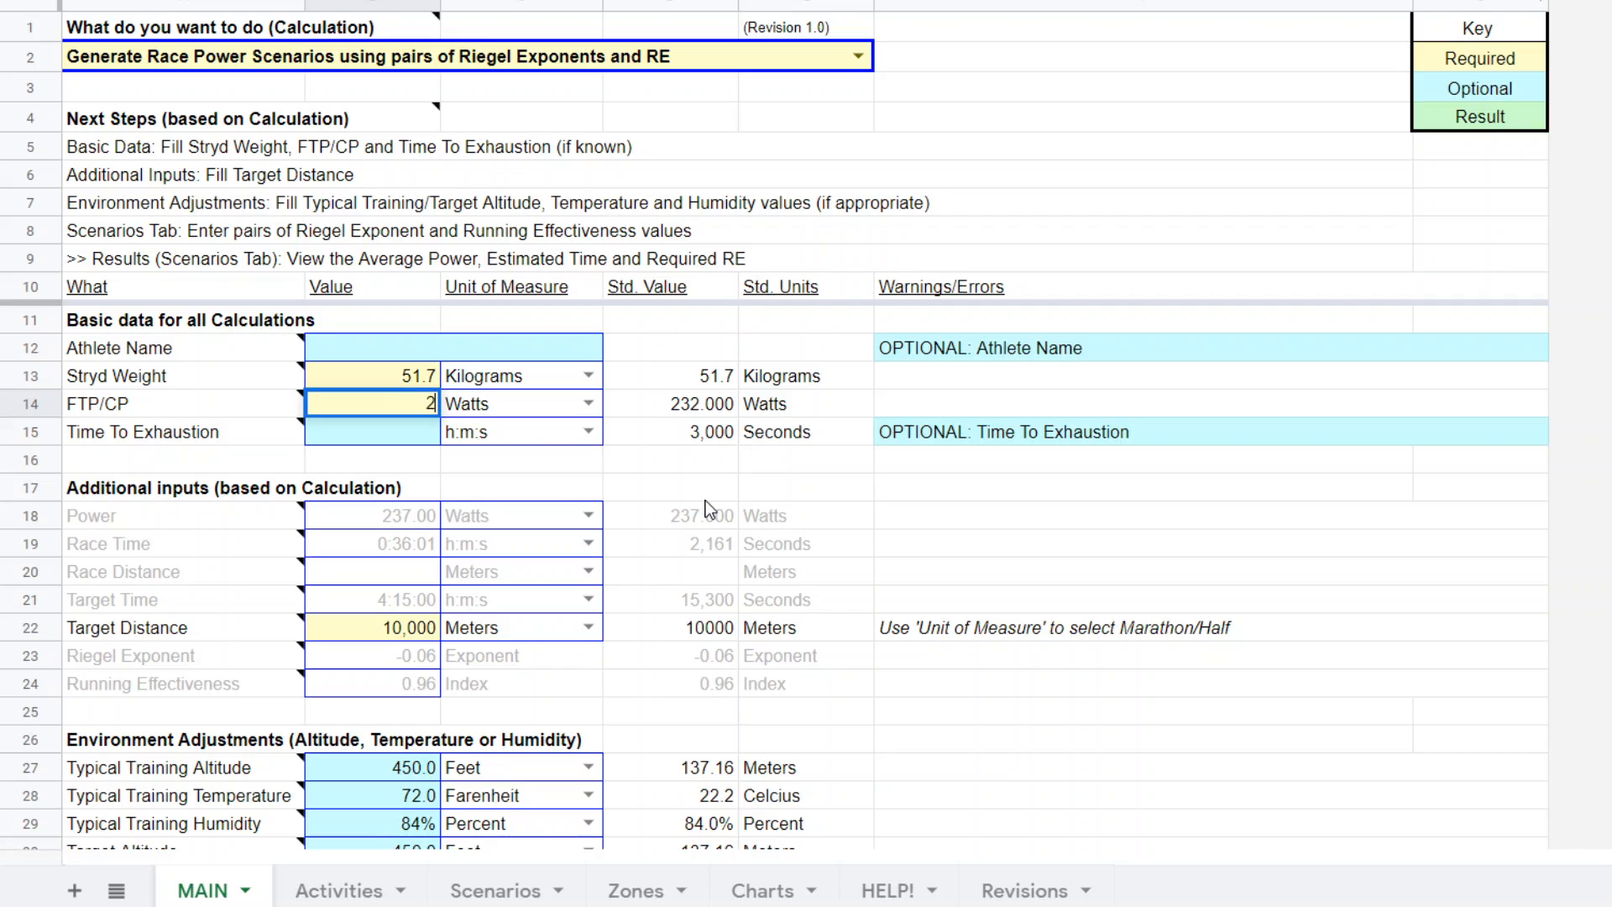
type("92")
Enter 1:17:04 as the Time To Exhaustion in the basic data.
left_click(416, 444)
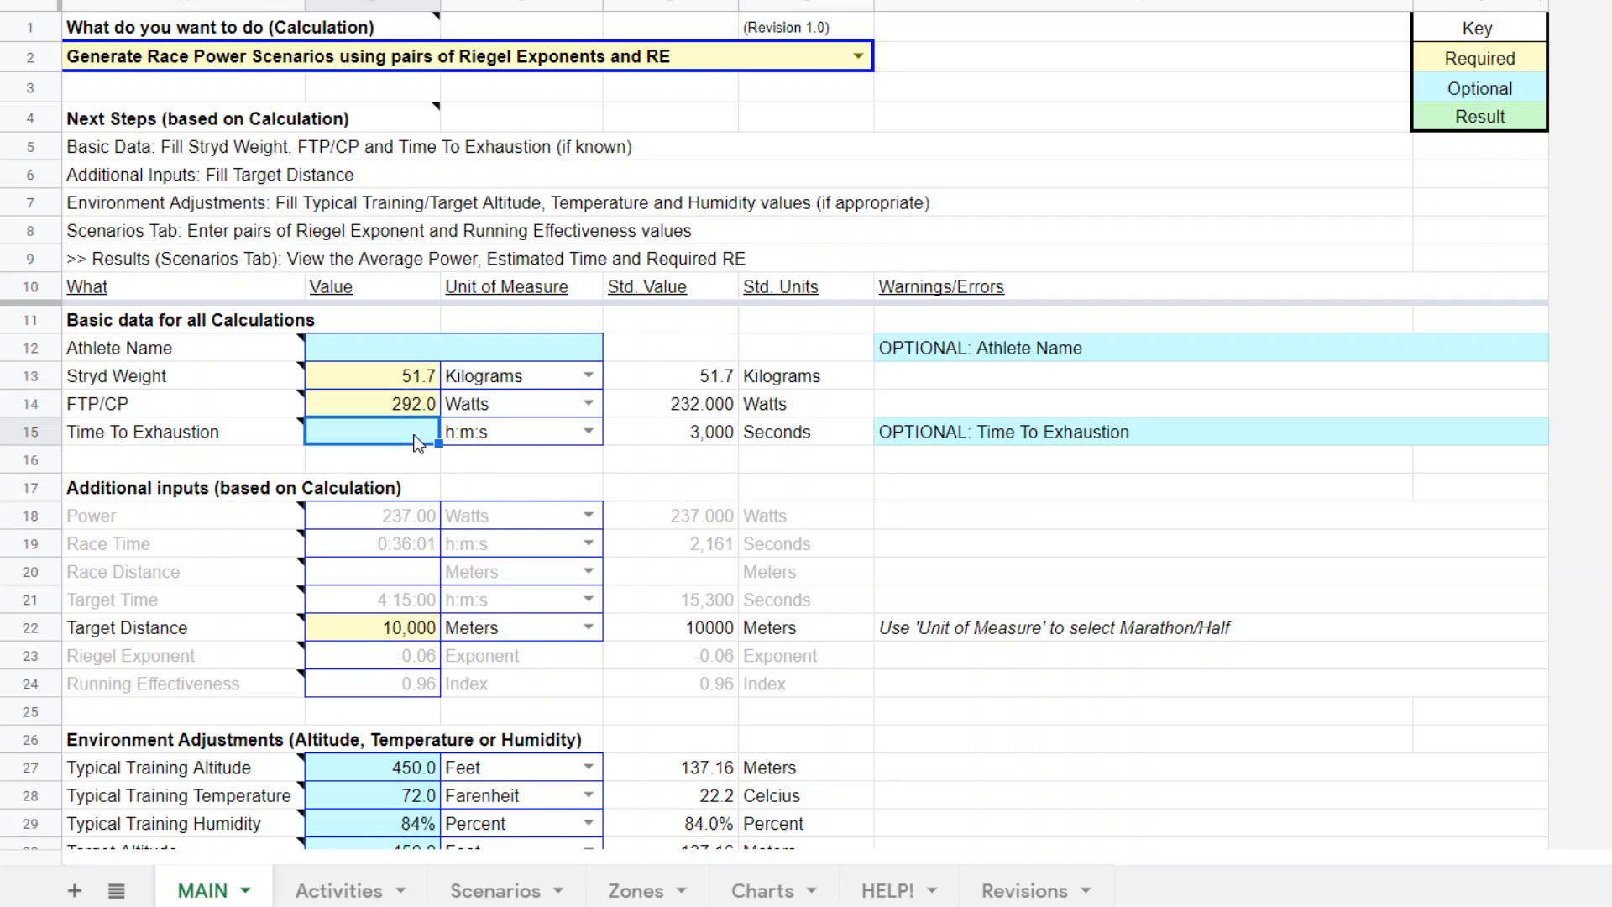
type("1:15")
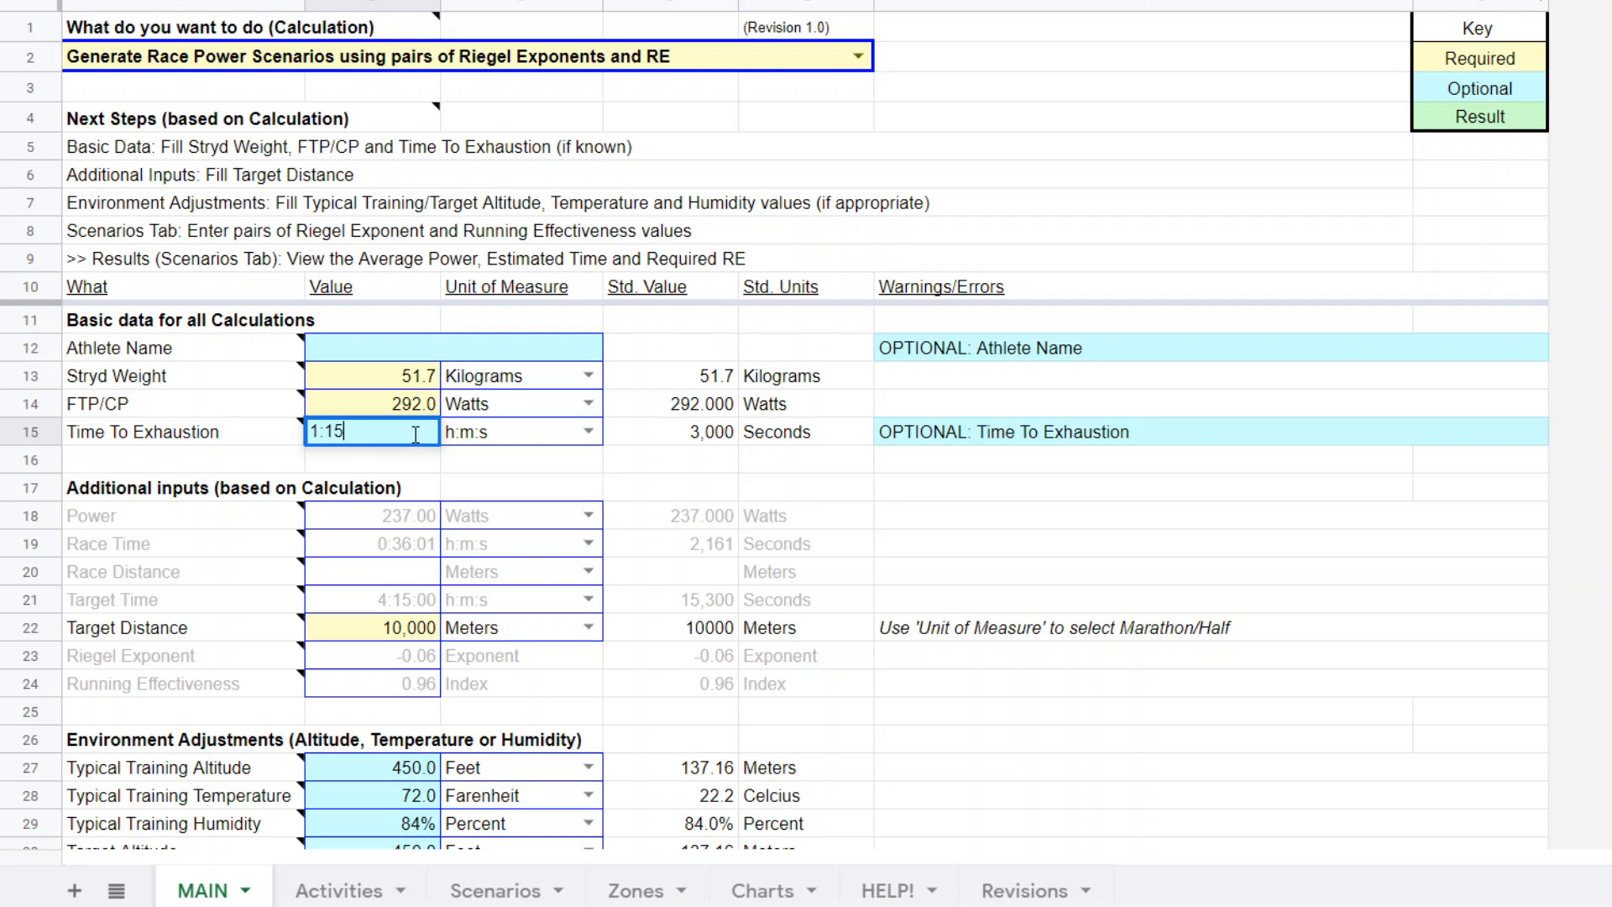
key("BackSpace")
type("7:04")
key("Return")
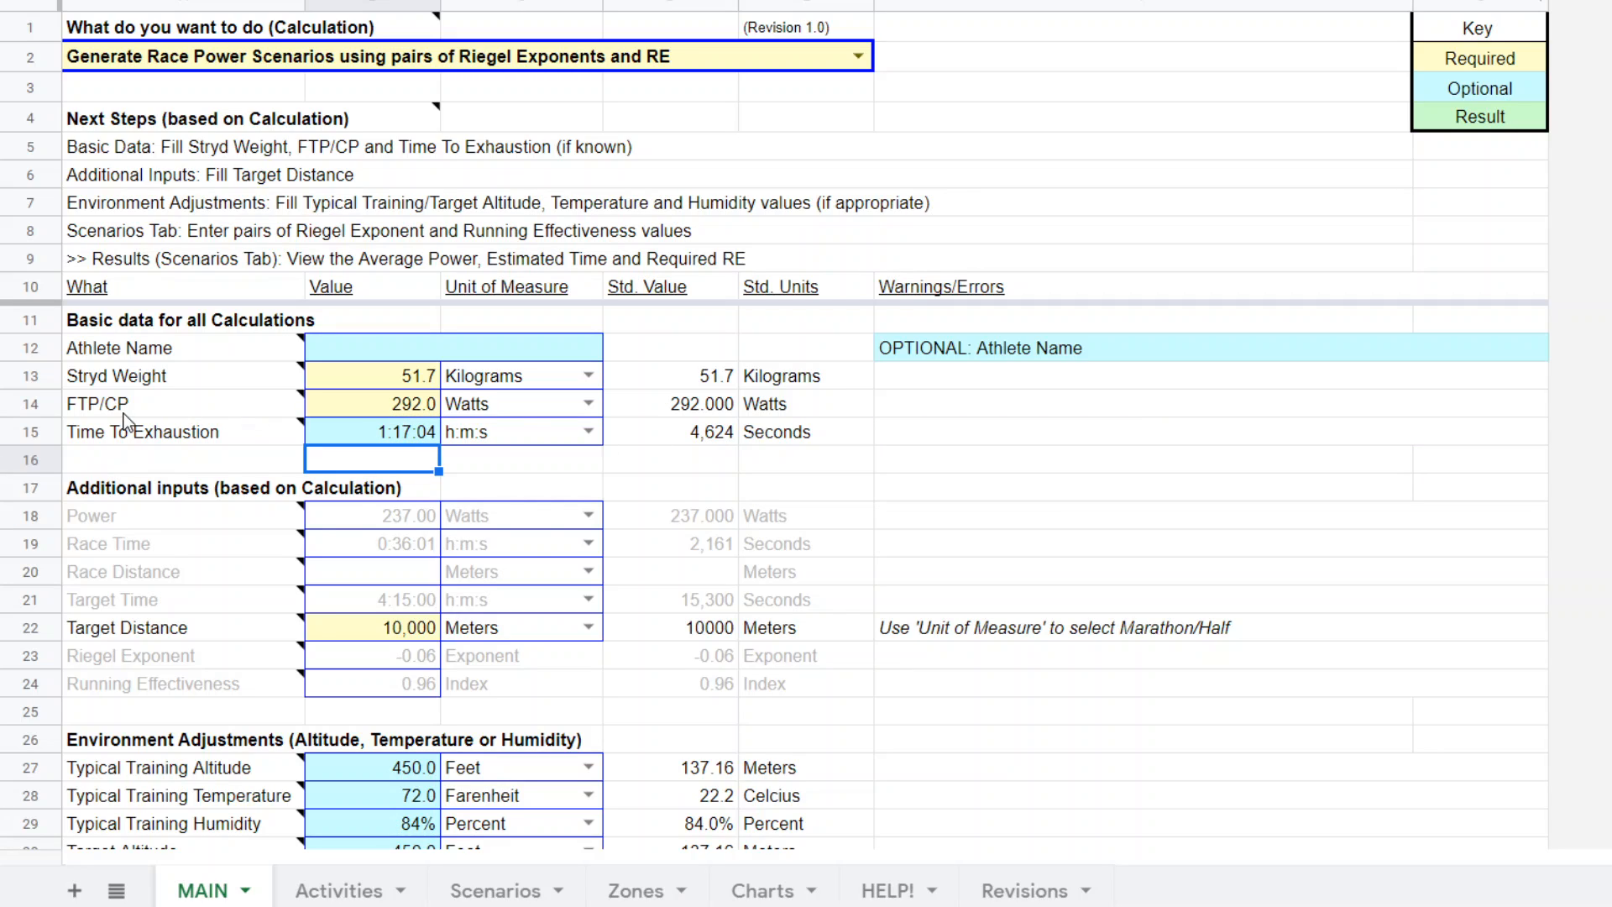
Check the power scenarios against the entered basic data, and correct the FTP/CP on the MAIN sheet to 229 watts.
mouse_move(400, 409)
left_click(512, 891)
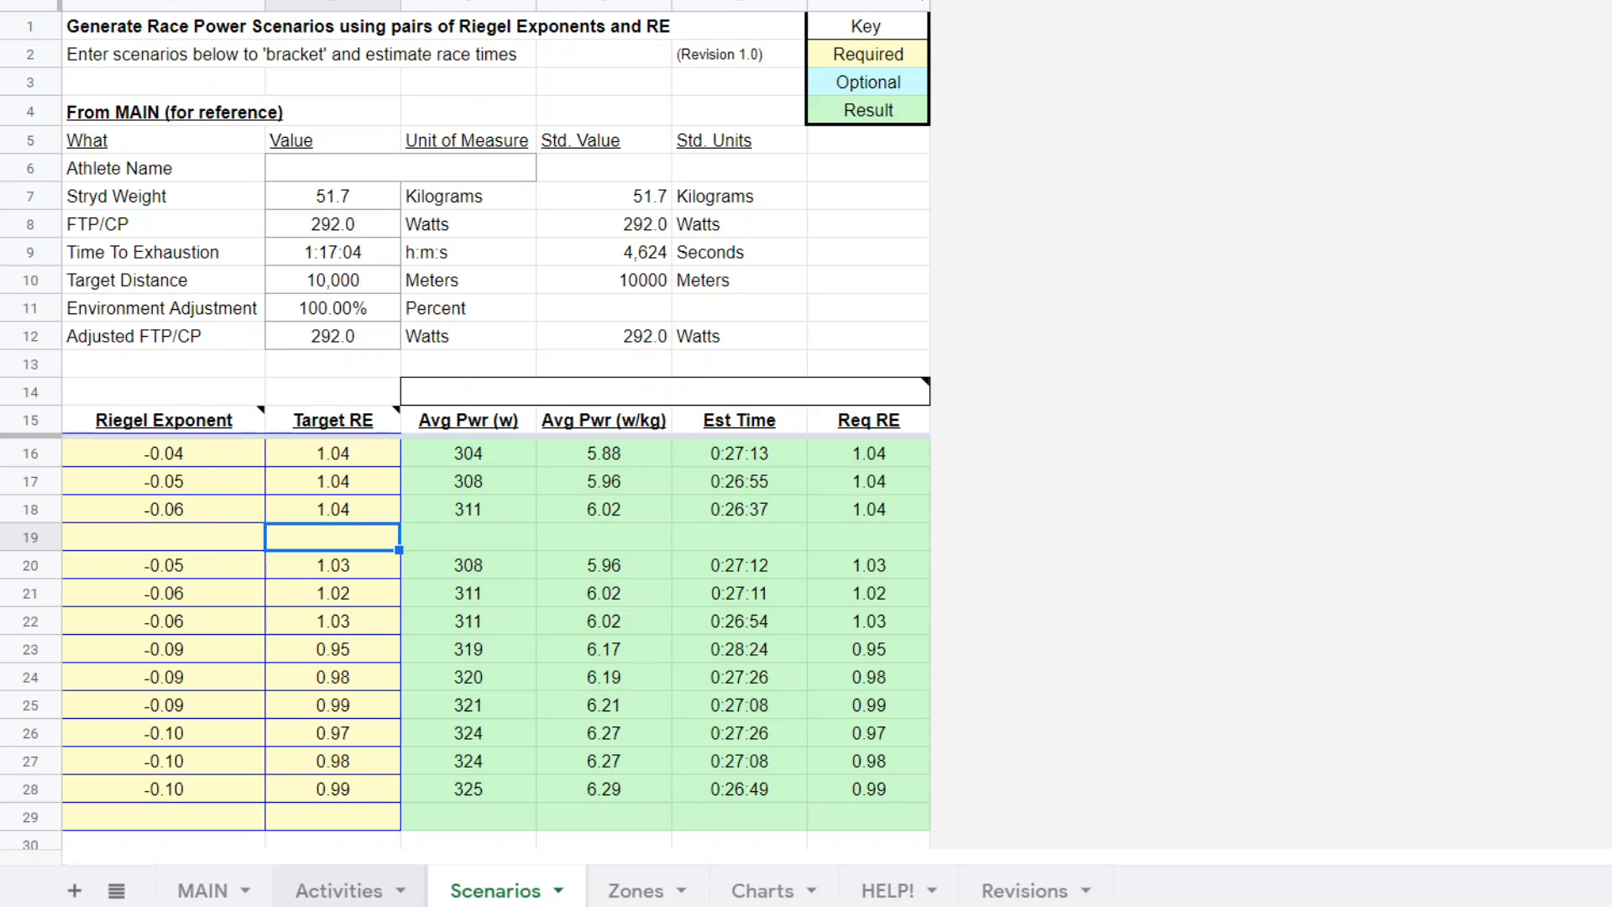
left_click(350, 894)
left_click(228, 893)
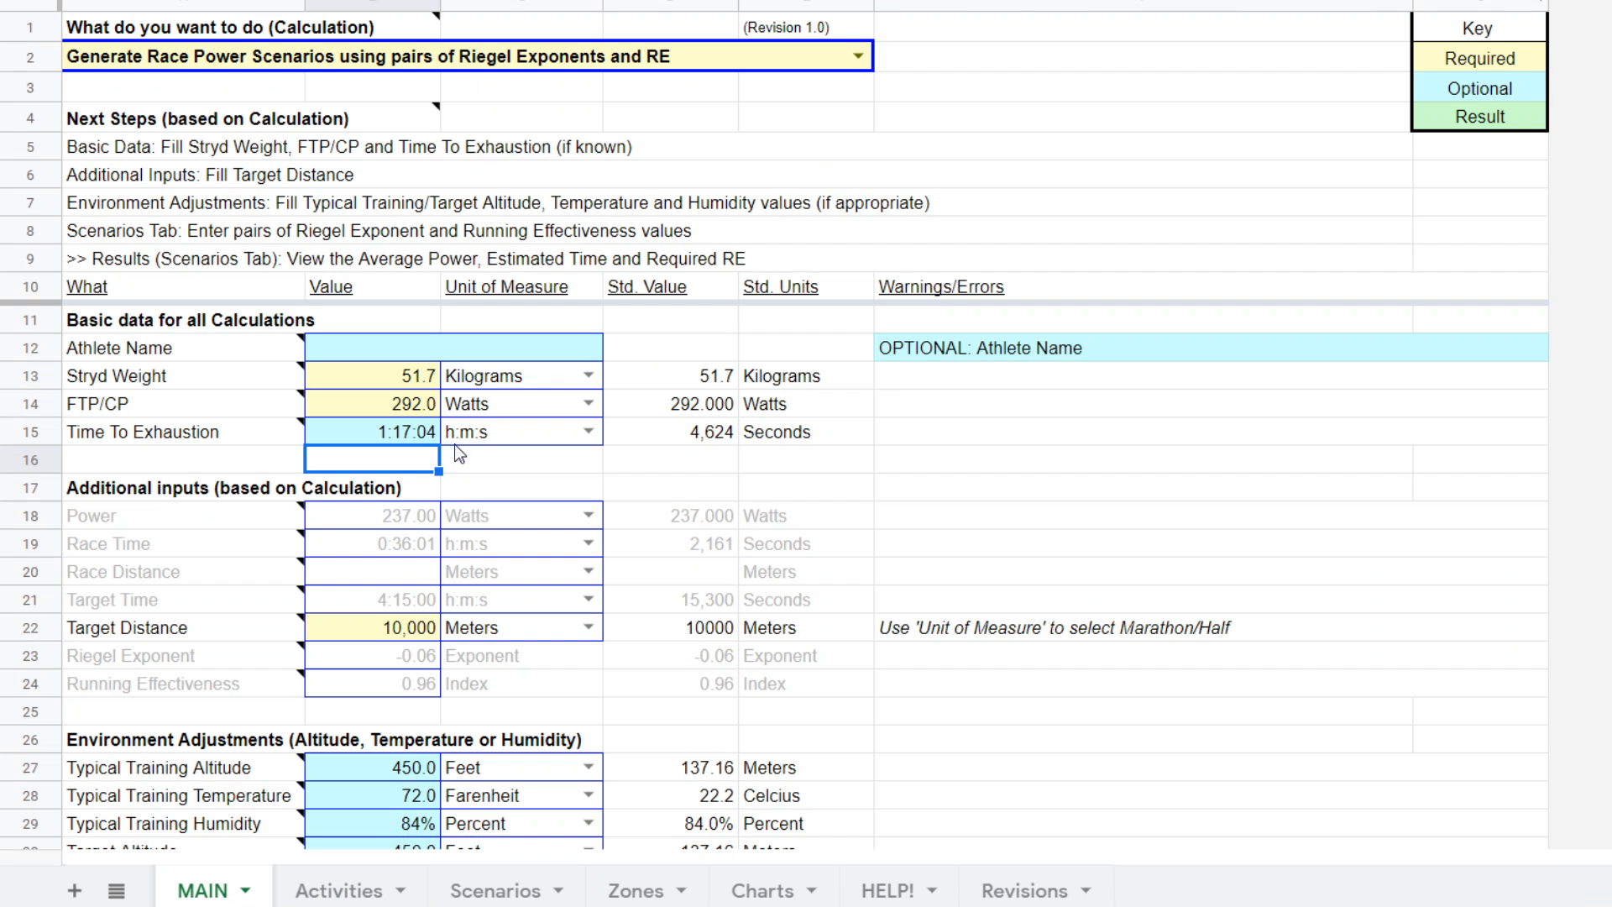
left_click(411, 407)
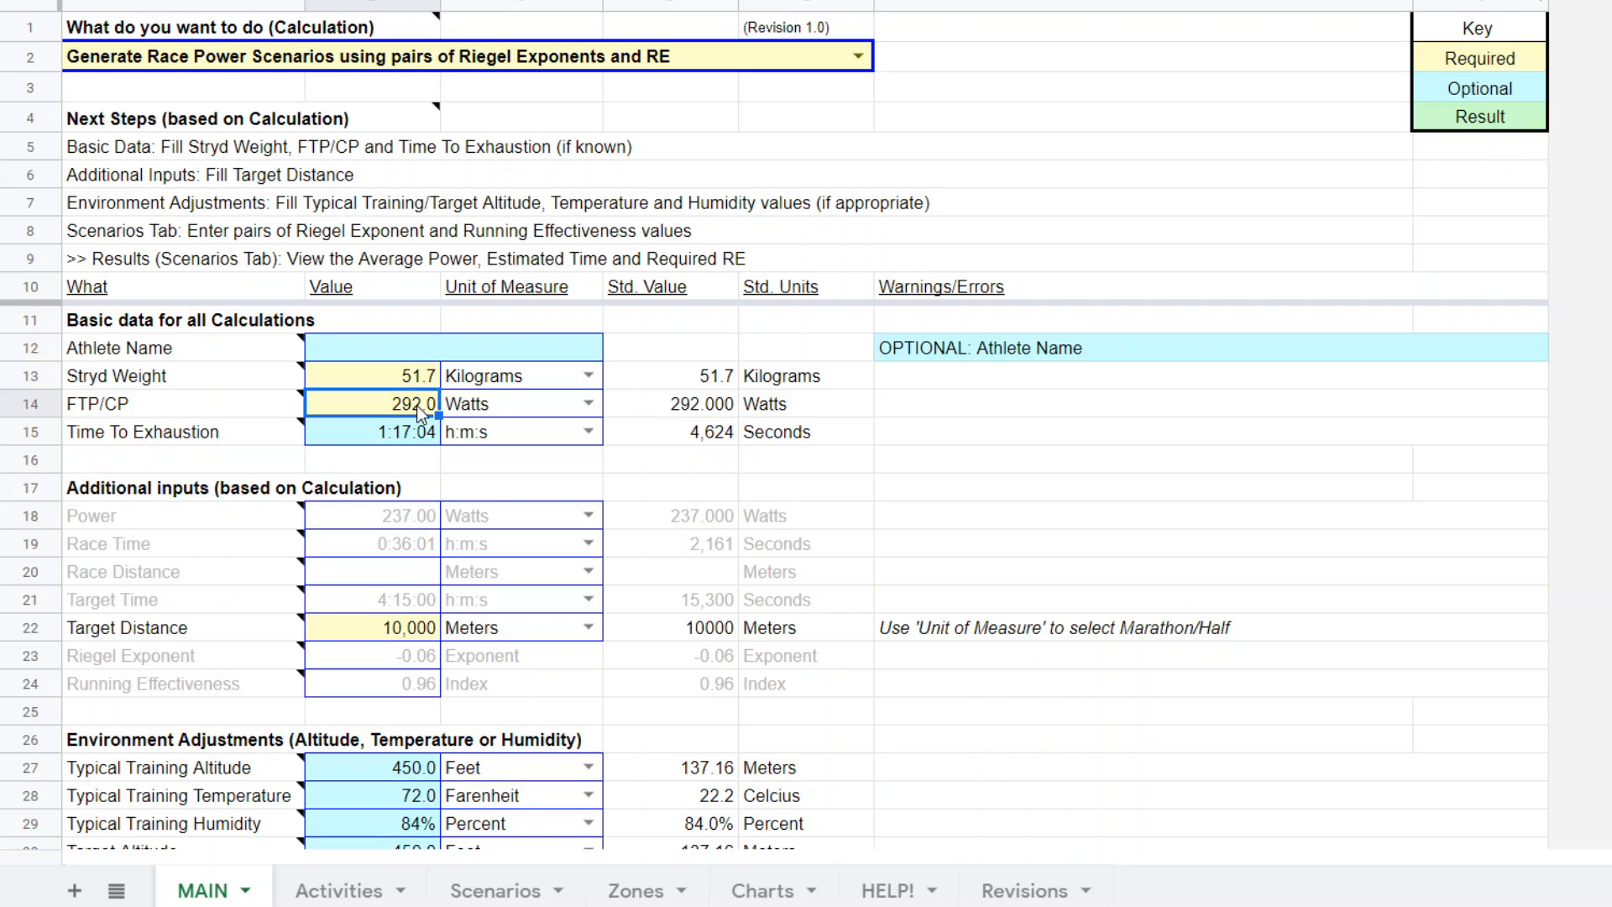
type("229")
key("Return")
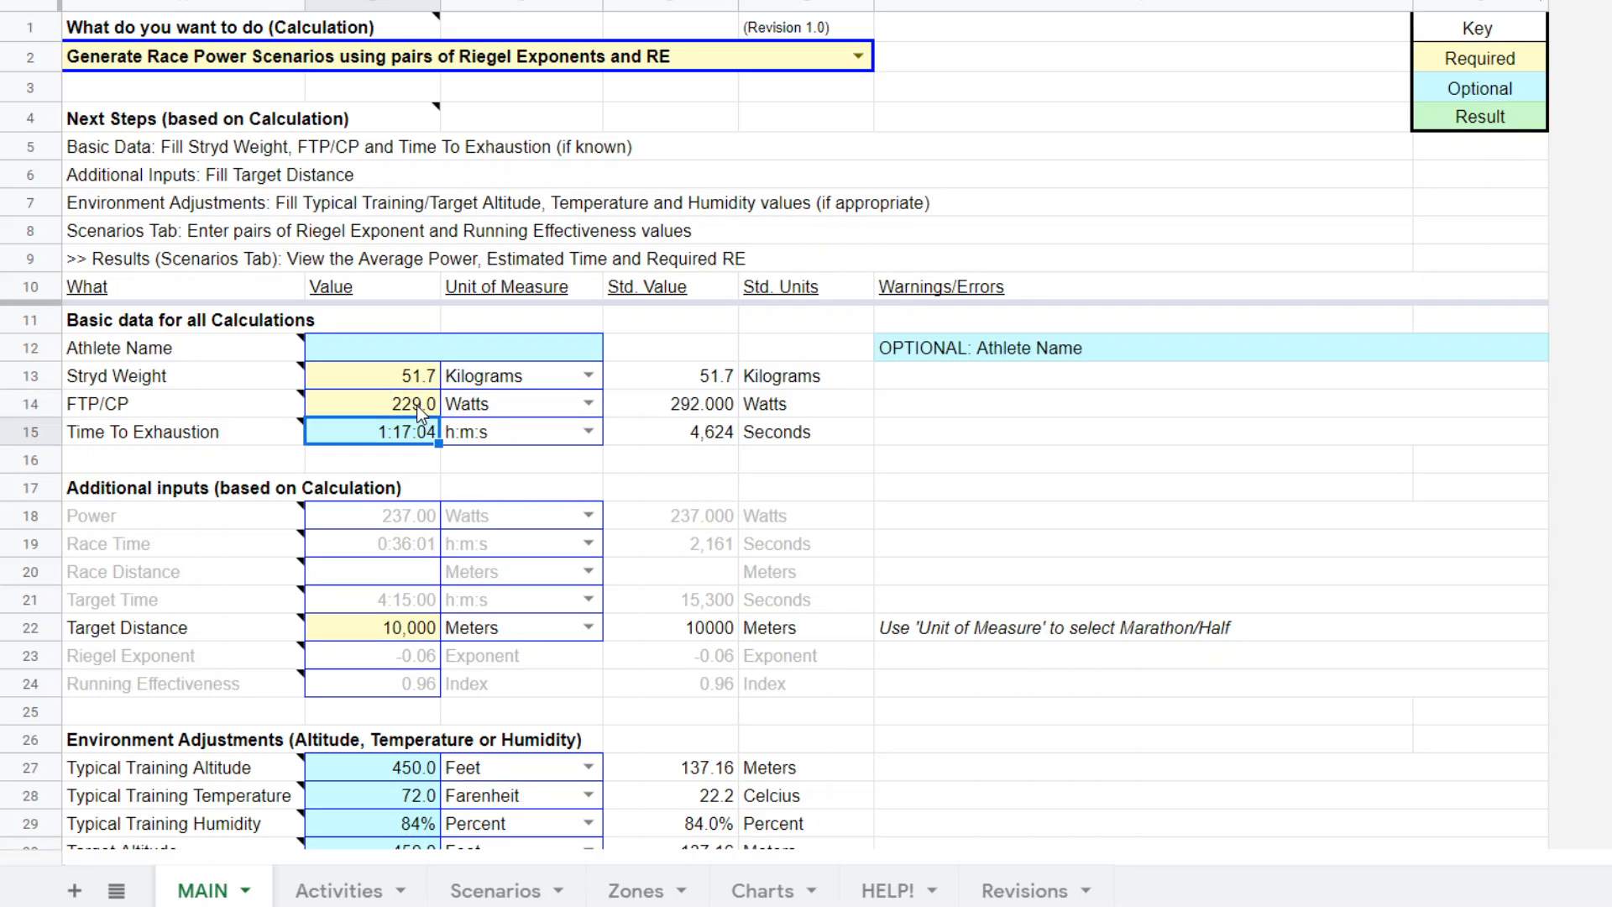
Examine the recalculated scenarios on the Scenarios sheet and the target distance and environment adjustment inputs on the MAIN sheet.
left_click(491, 895)
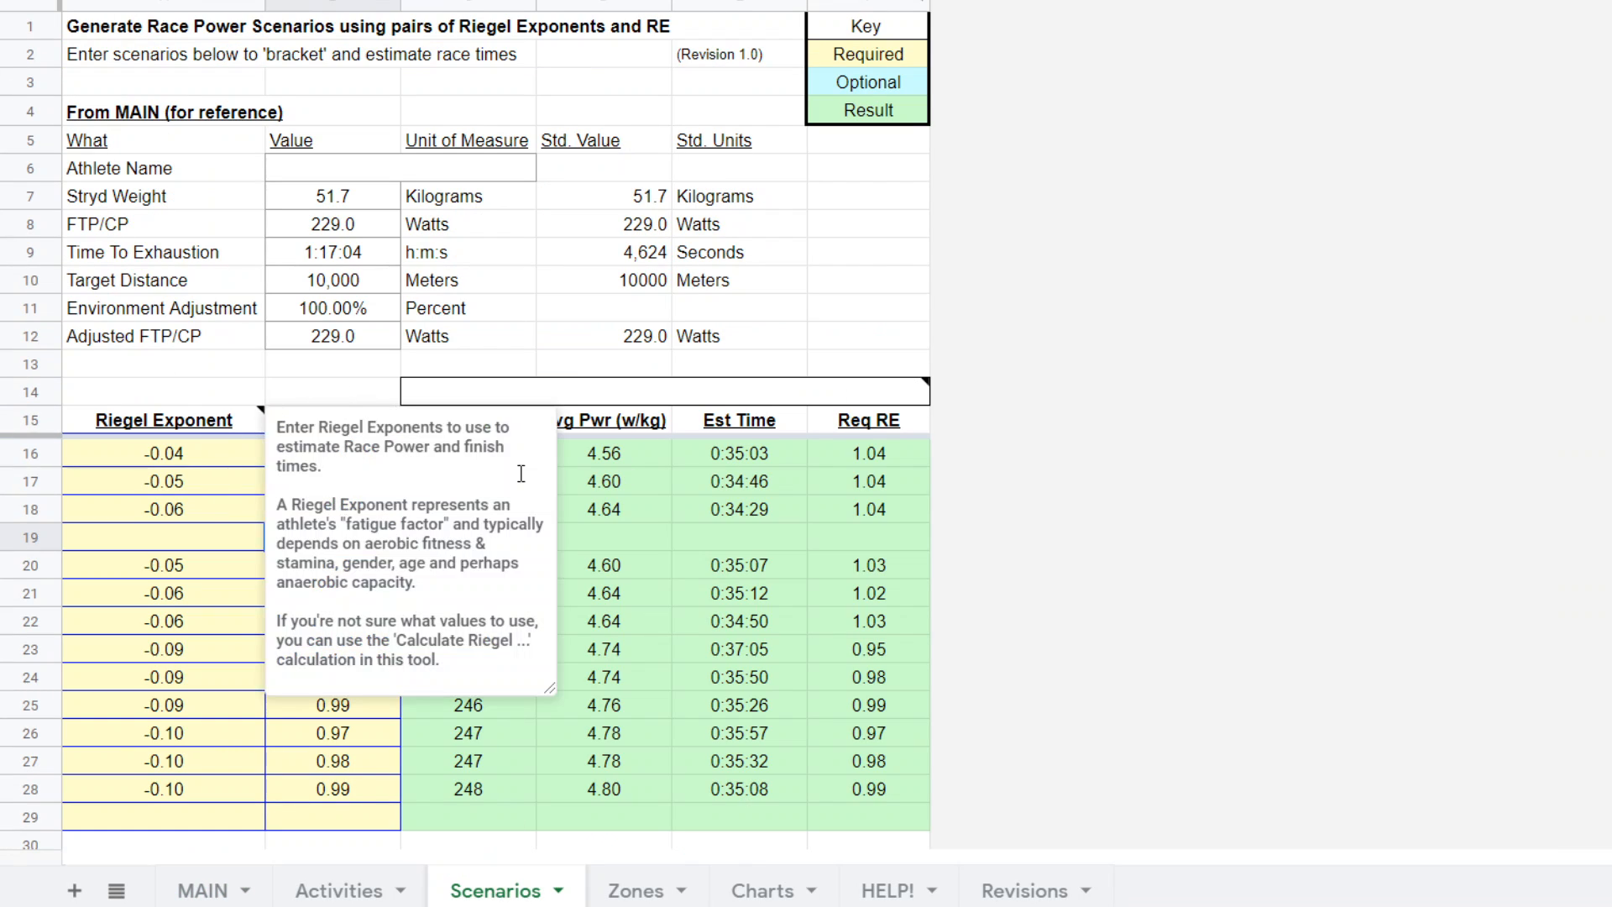
left_click(1093, 375)
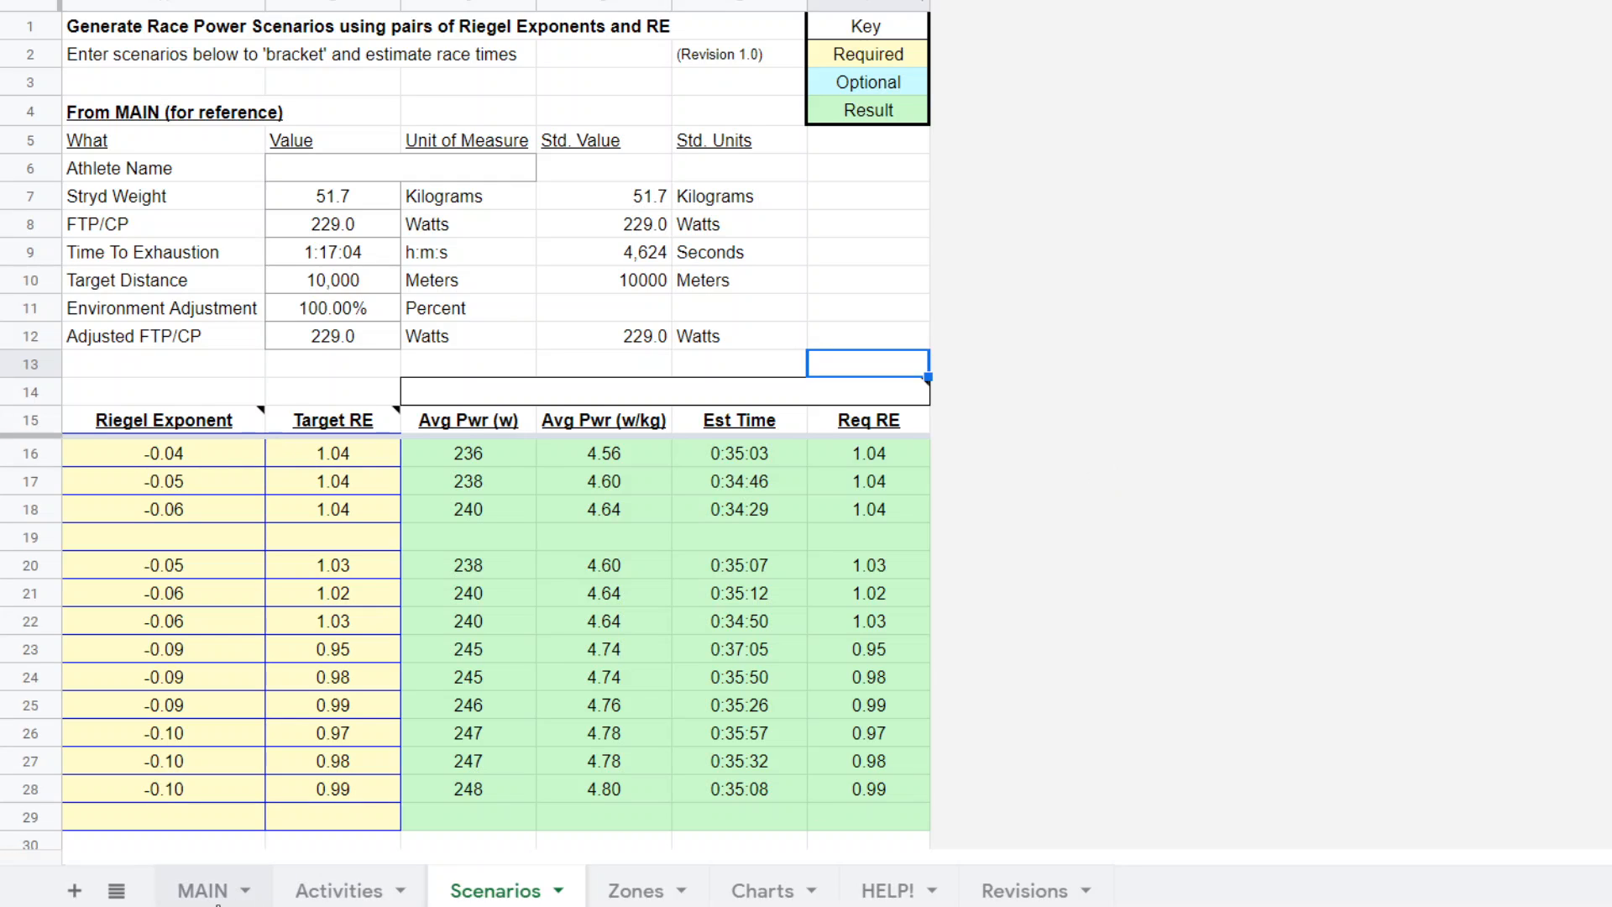
left_click(201, 891)
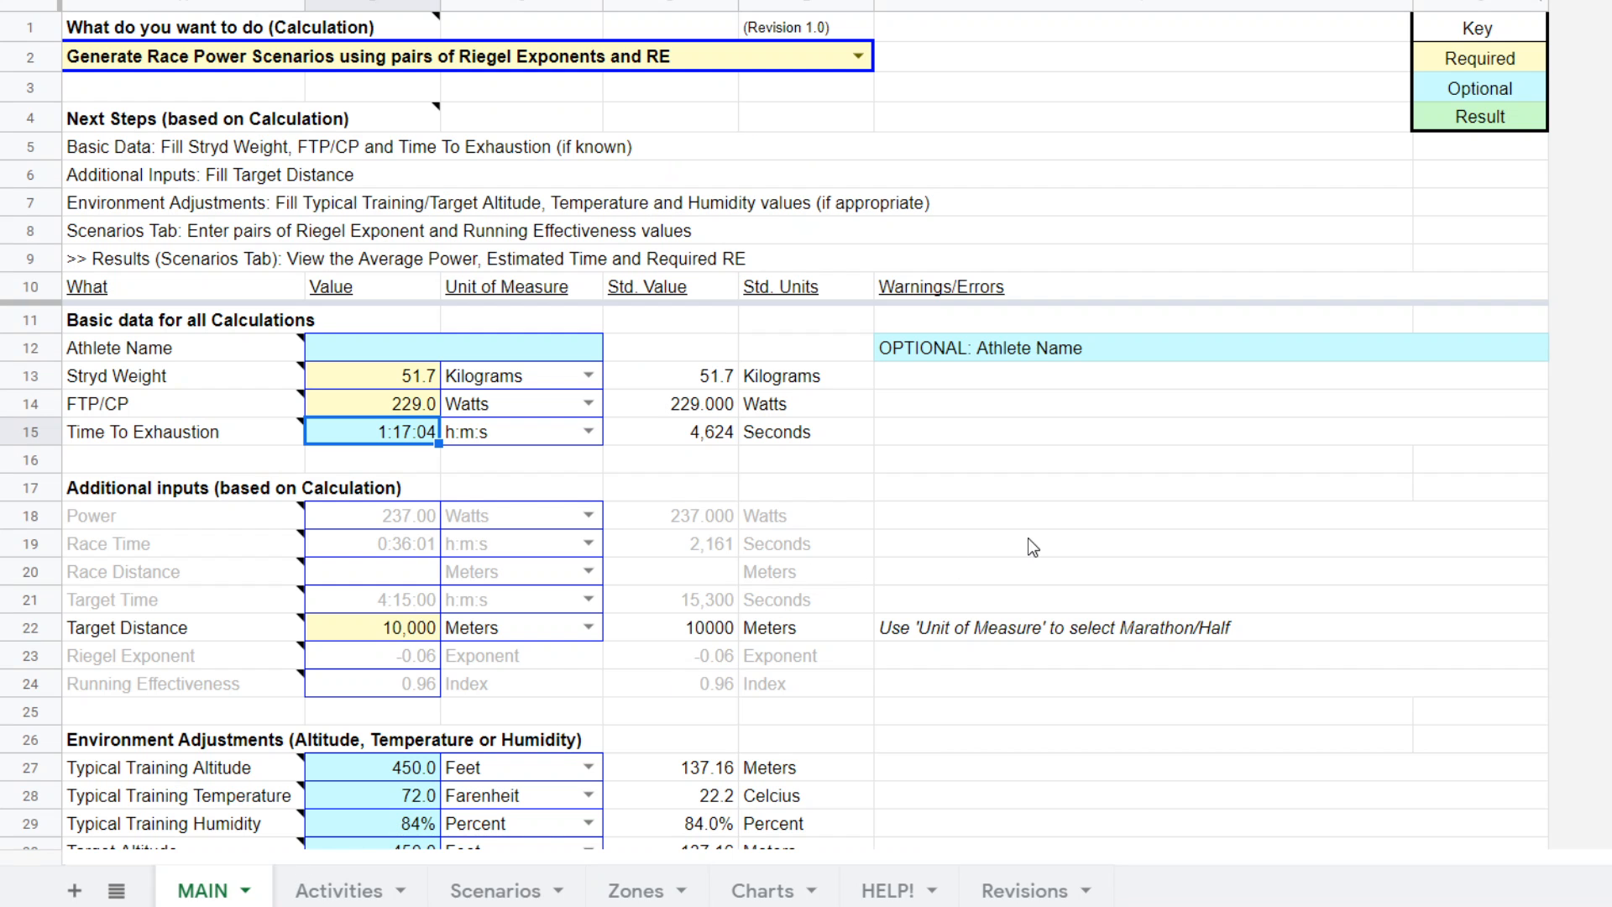
left_click(495, 891)
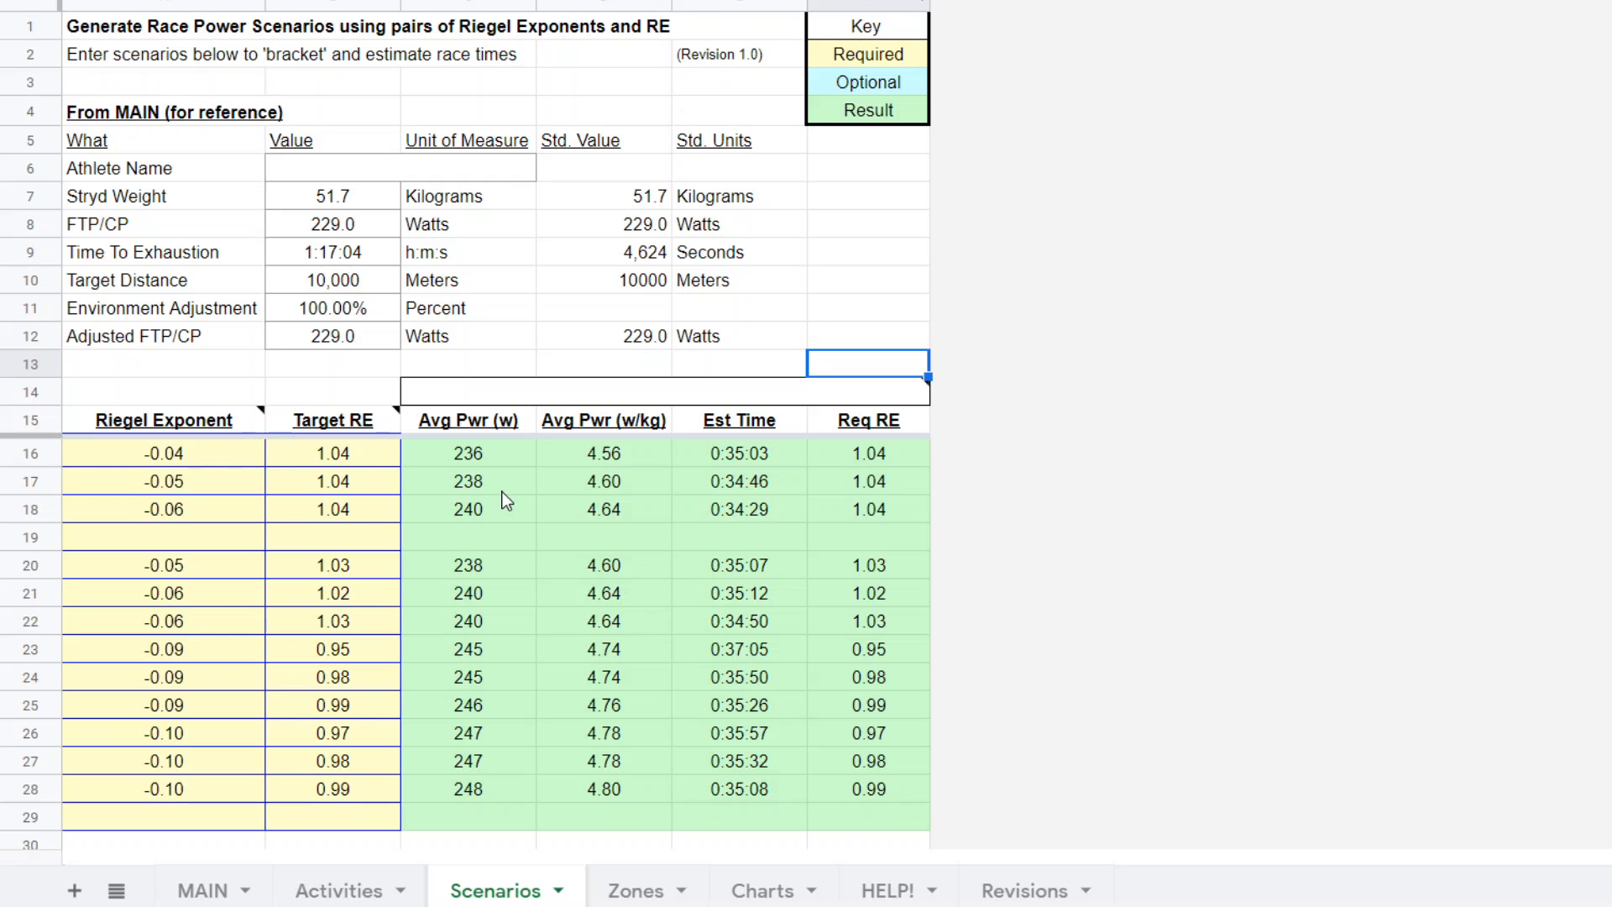
left_click(333, 895)
left_click(210, 895)
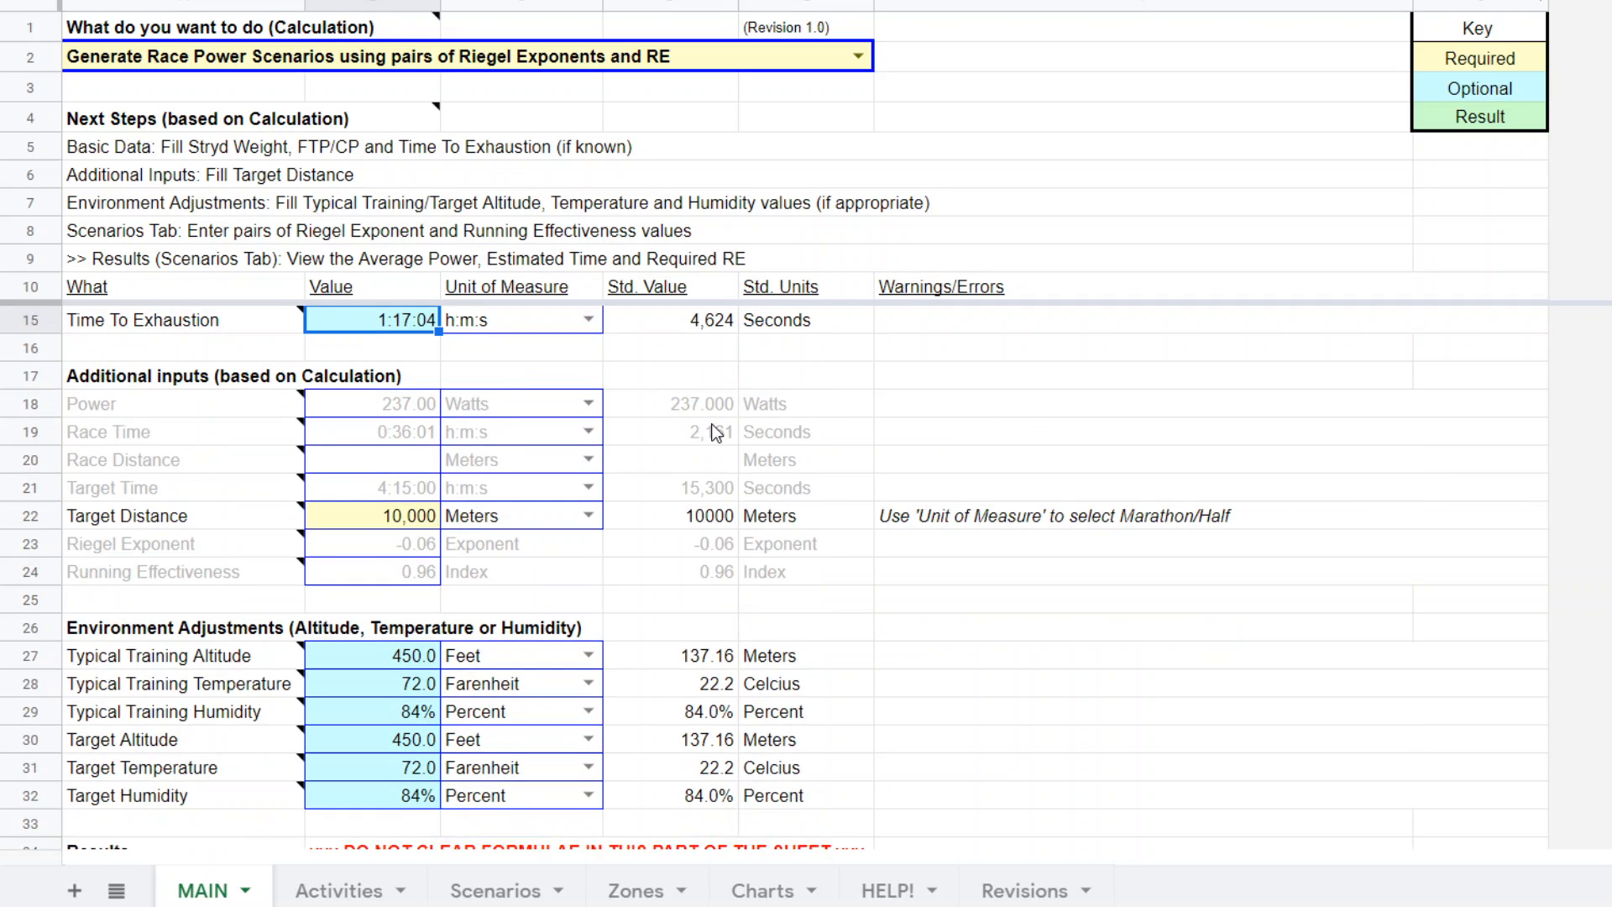
scroll(373, 375, "down", 2)
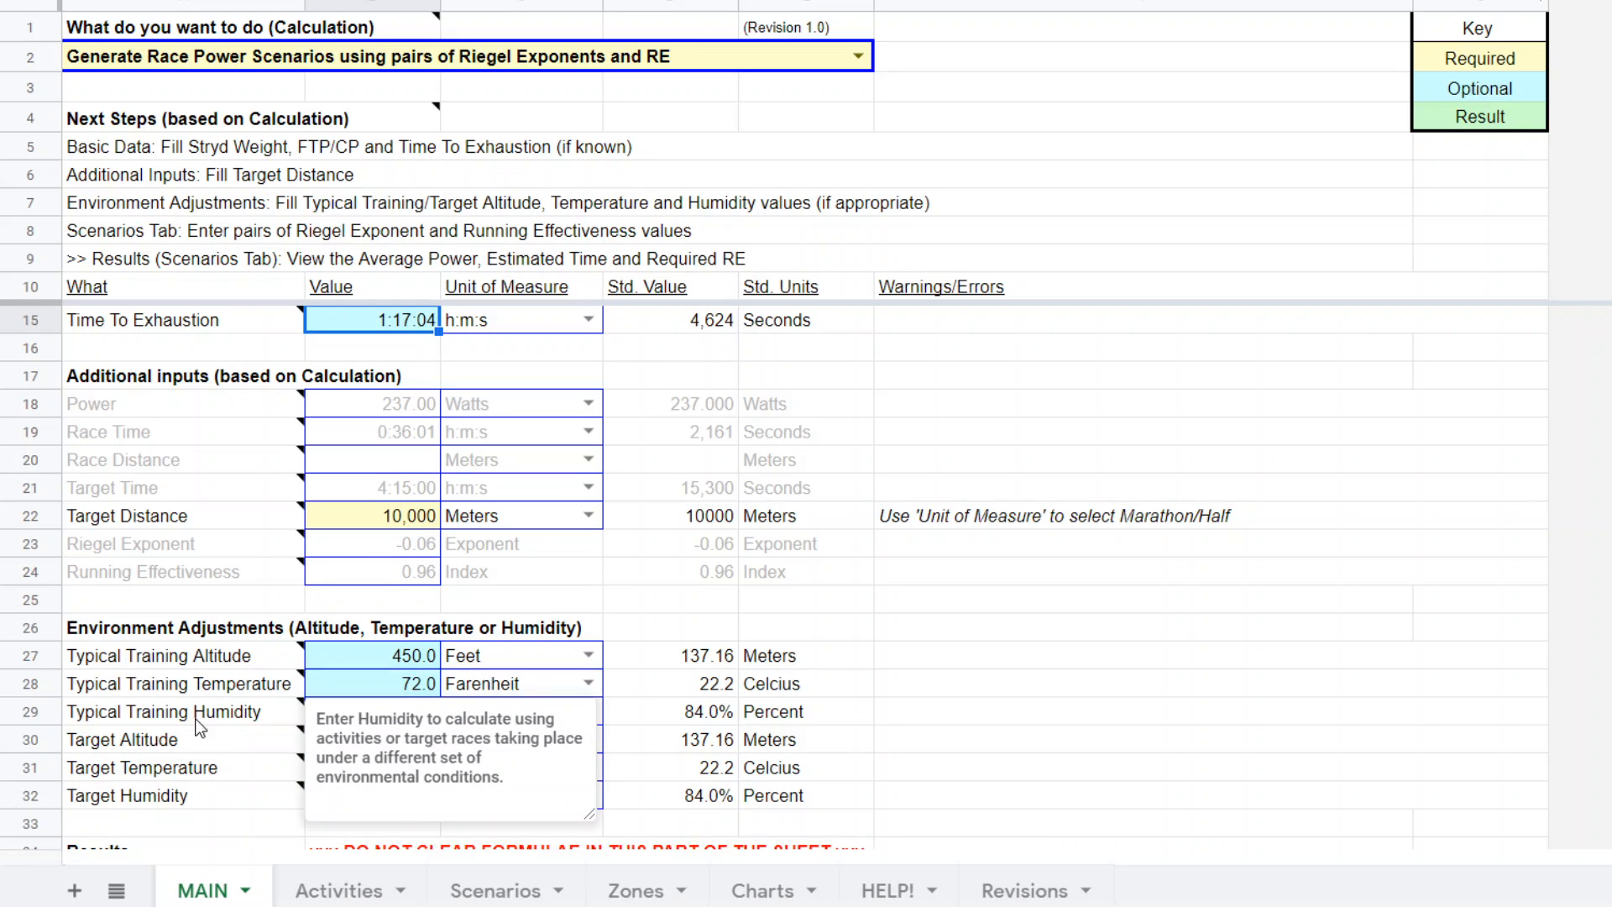
scroll(1111, 698, "down", 4)
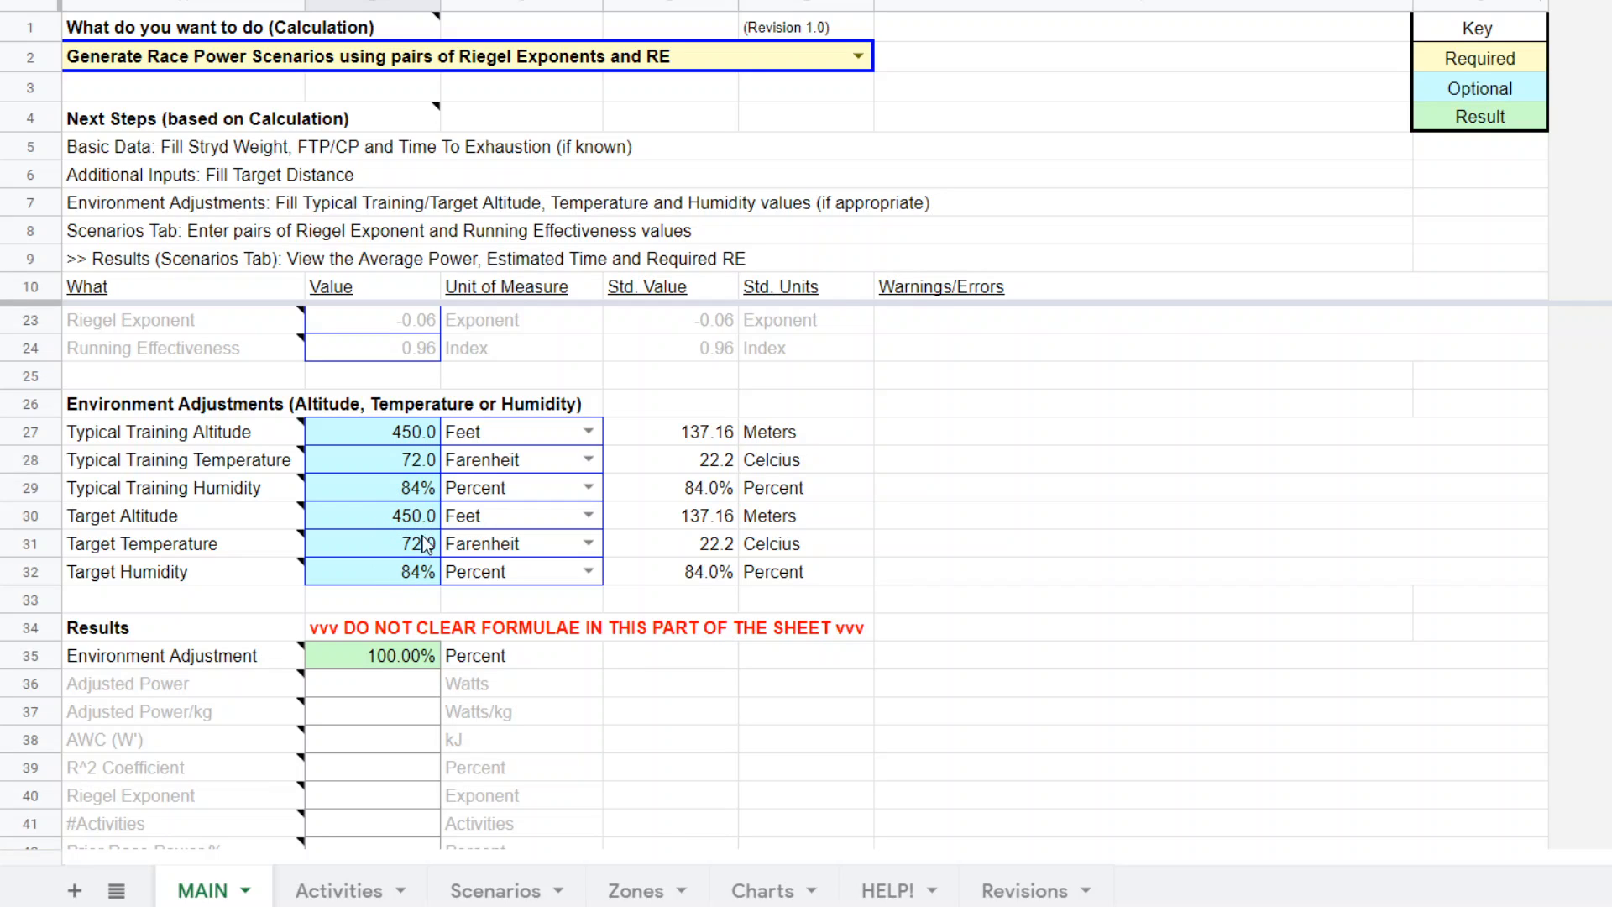
scroll(1054, 558, "up", 5)
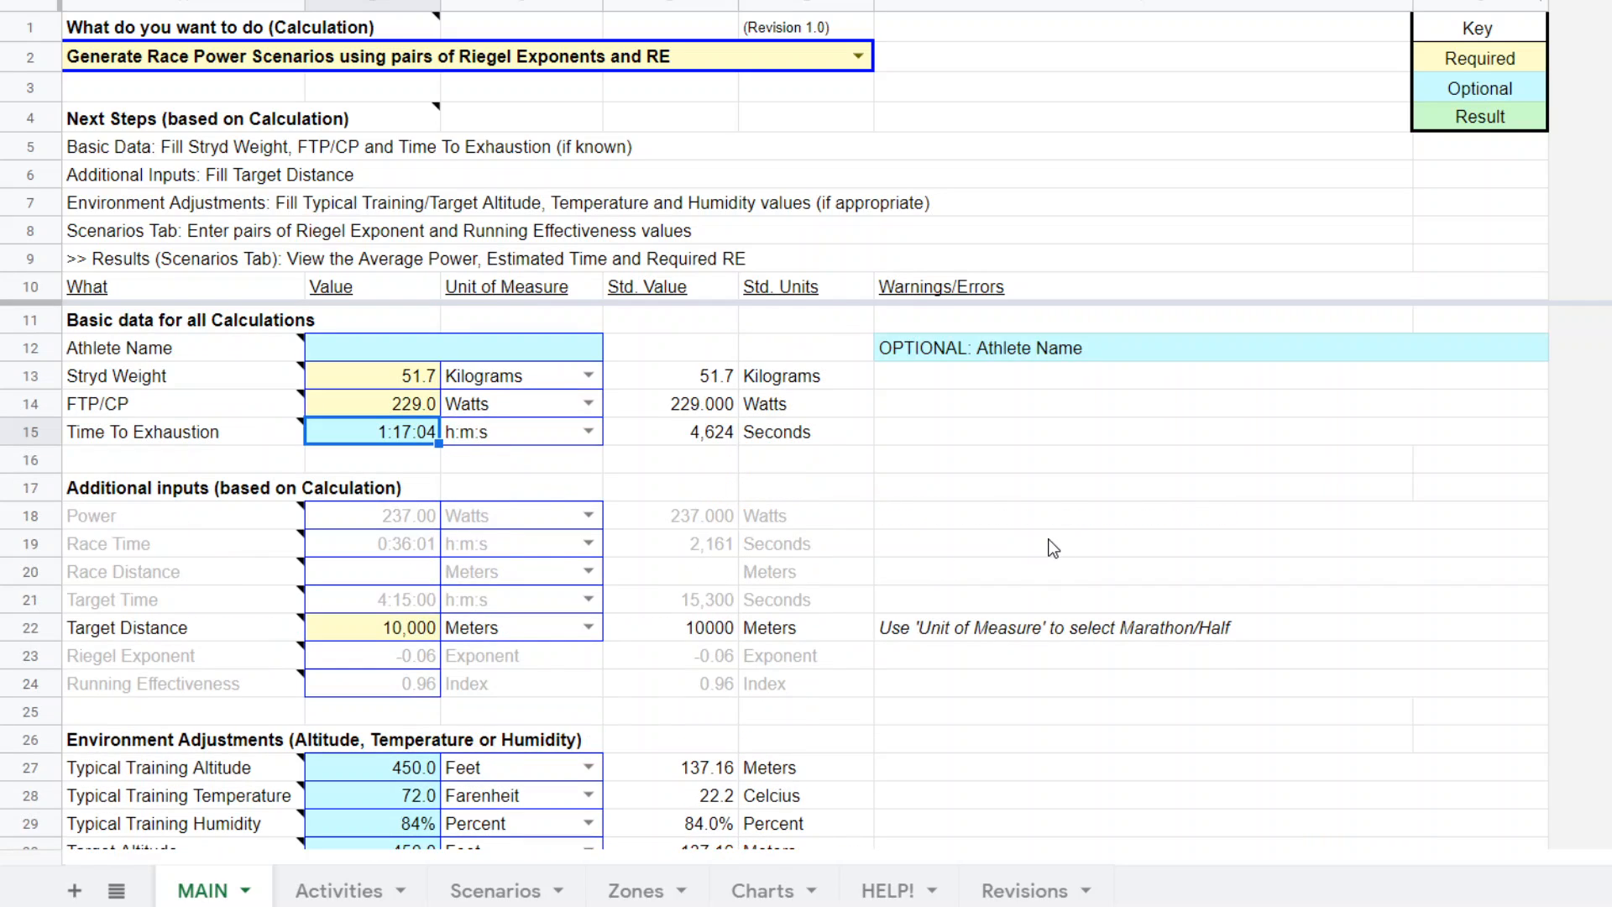